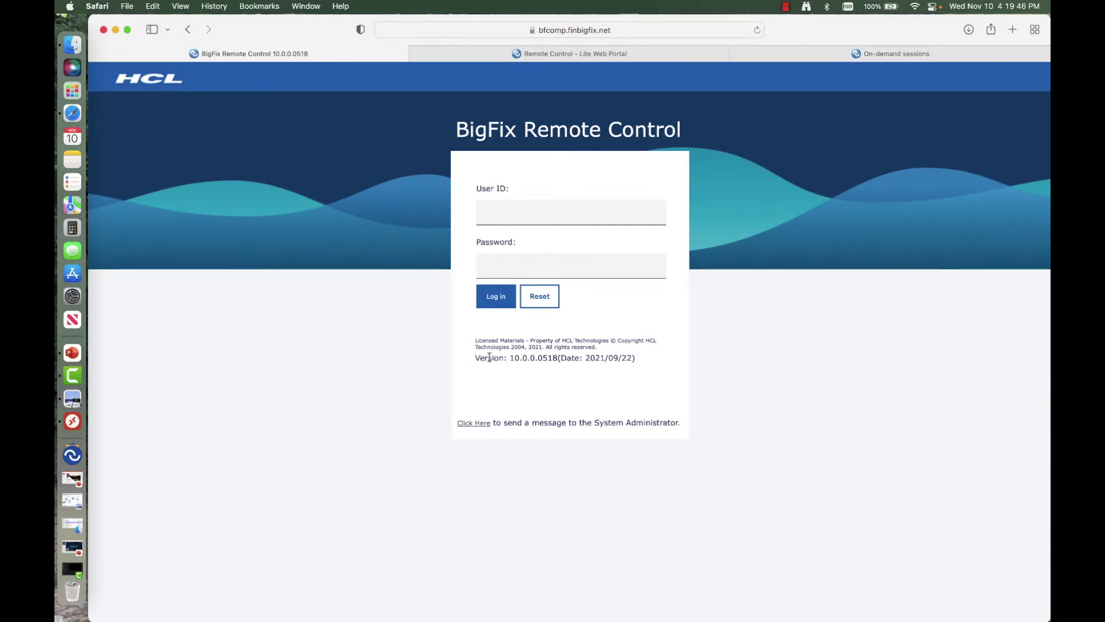
Step: Highlight the 10.0.0.0518 version line and show the saved login suggestion for User ID
left_click_drag(477, 357, 639, 357)
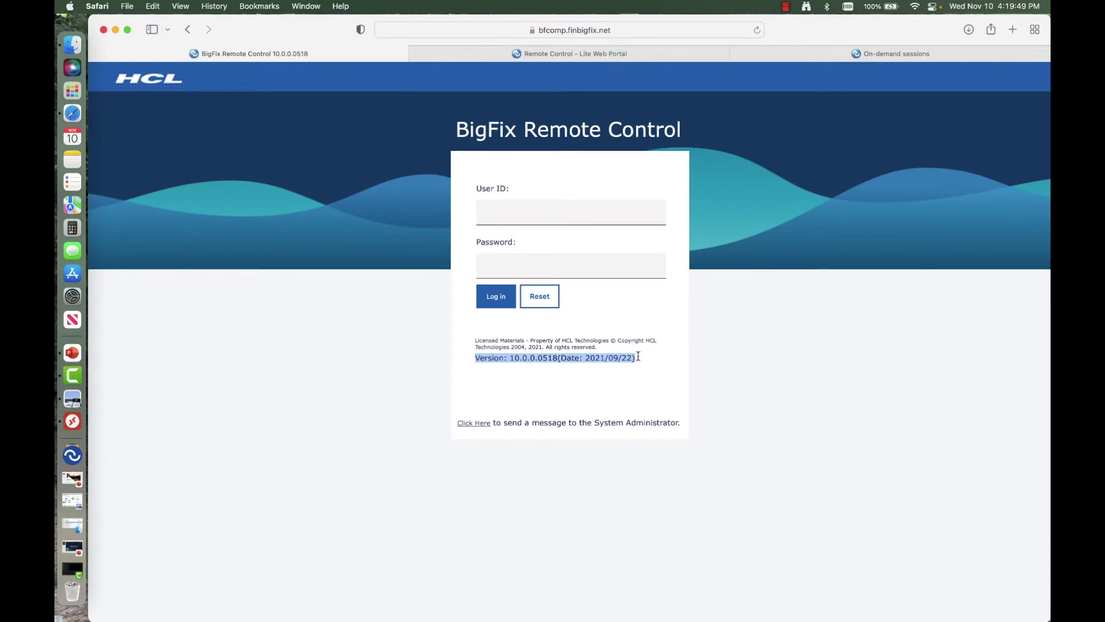
left_click(767, 347)
Step: Sign in to the Remote Control portal as admin with the saved login
left_click(558, 219)
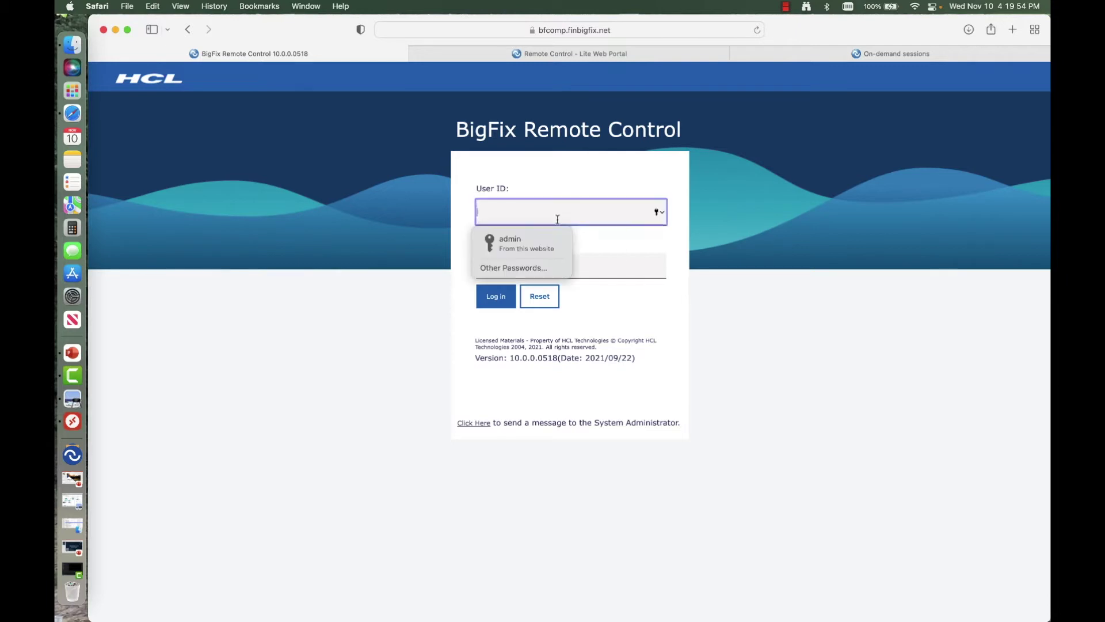
left_click(512, 243)
left_click(496, 297)
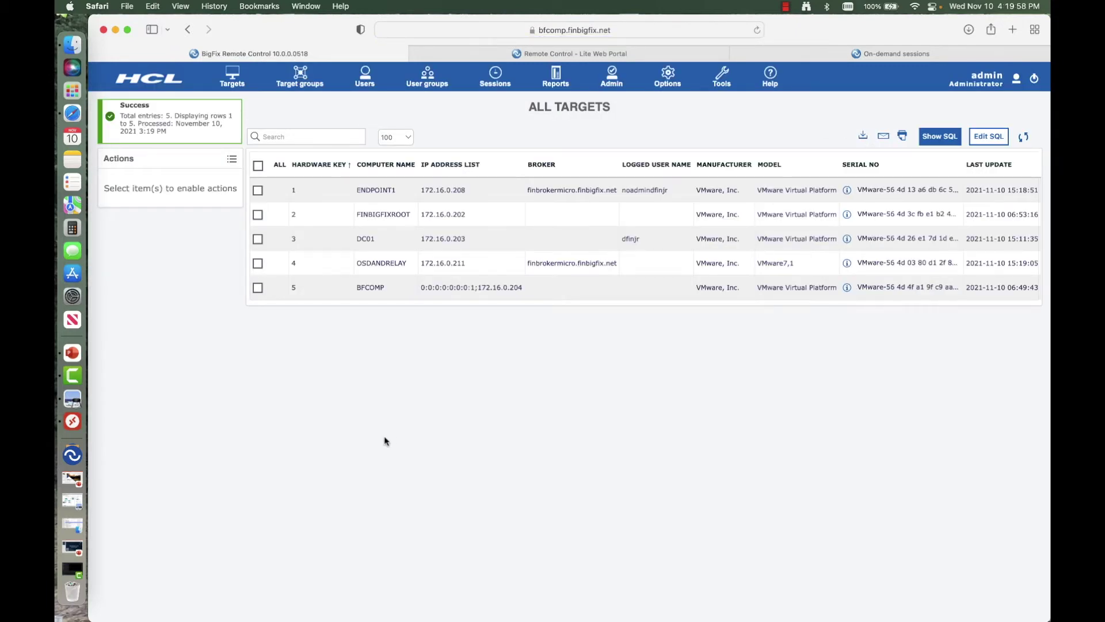
Step: Select DC01 in All Targets and open its Start session page, reviewing the session policies
left_click(257, 239)
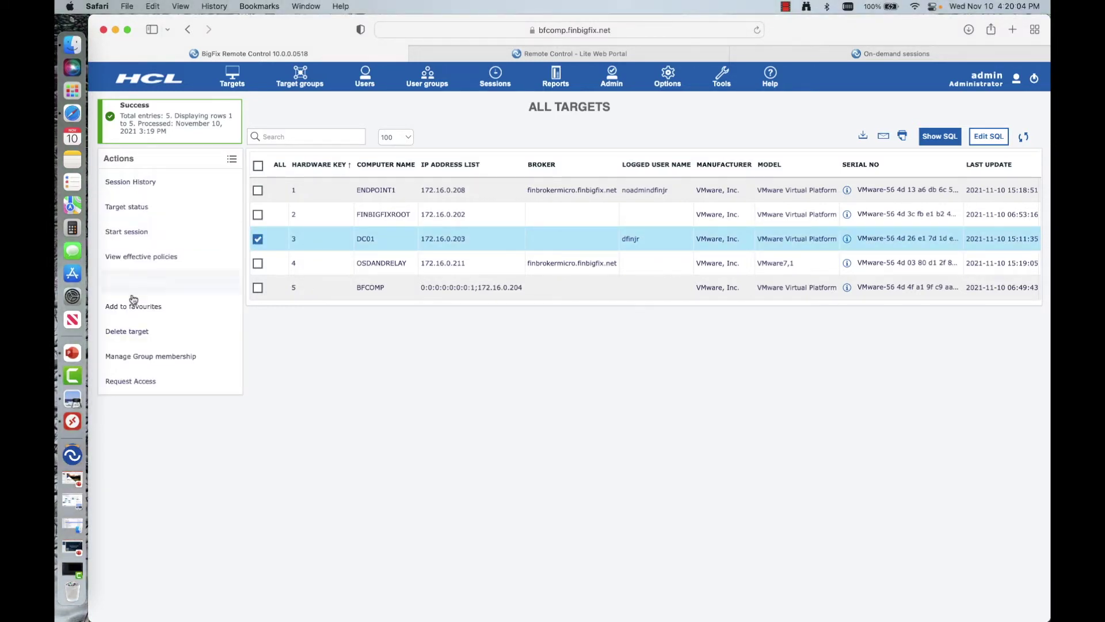
left_click(141, 236)
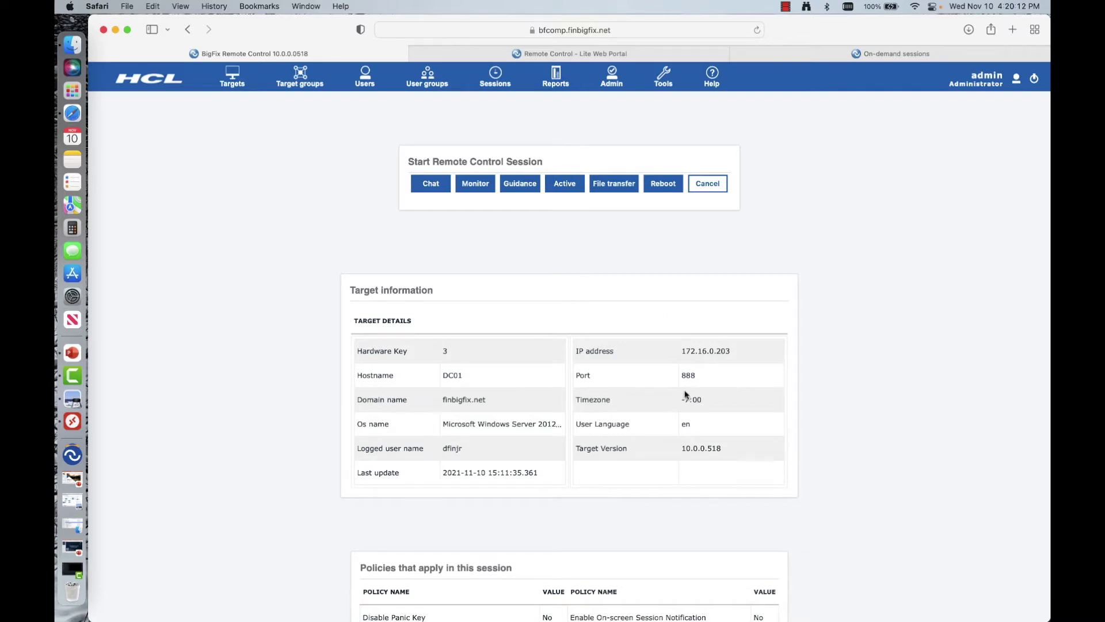
scroll(757, 374, "down", 10)
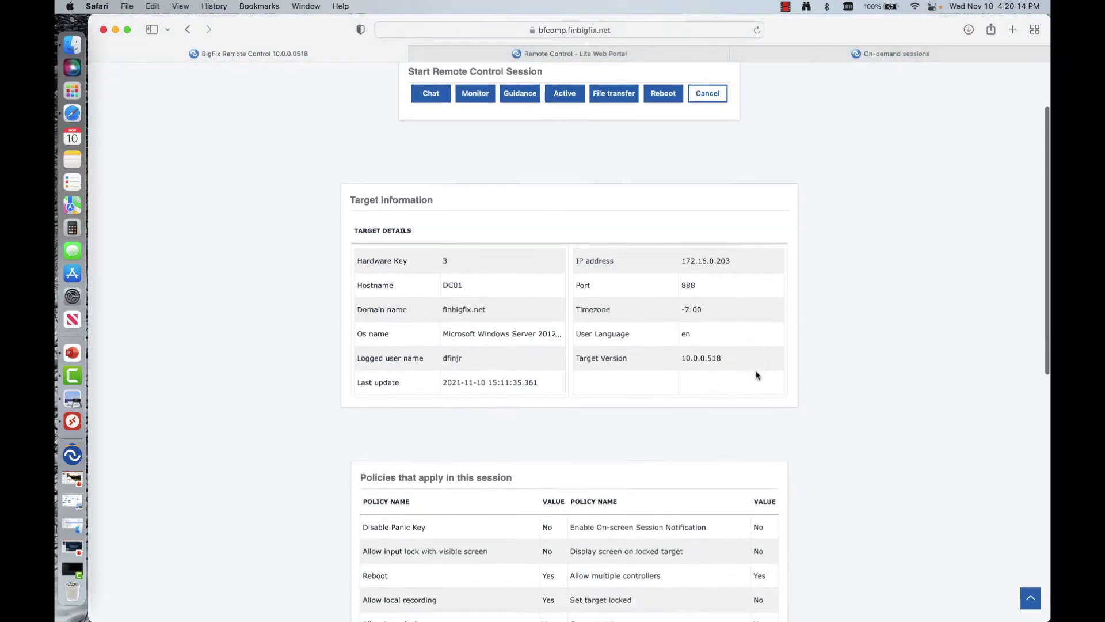
scroll(757, 375, "down", 2)
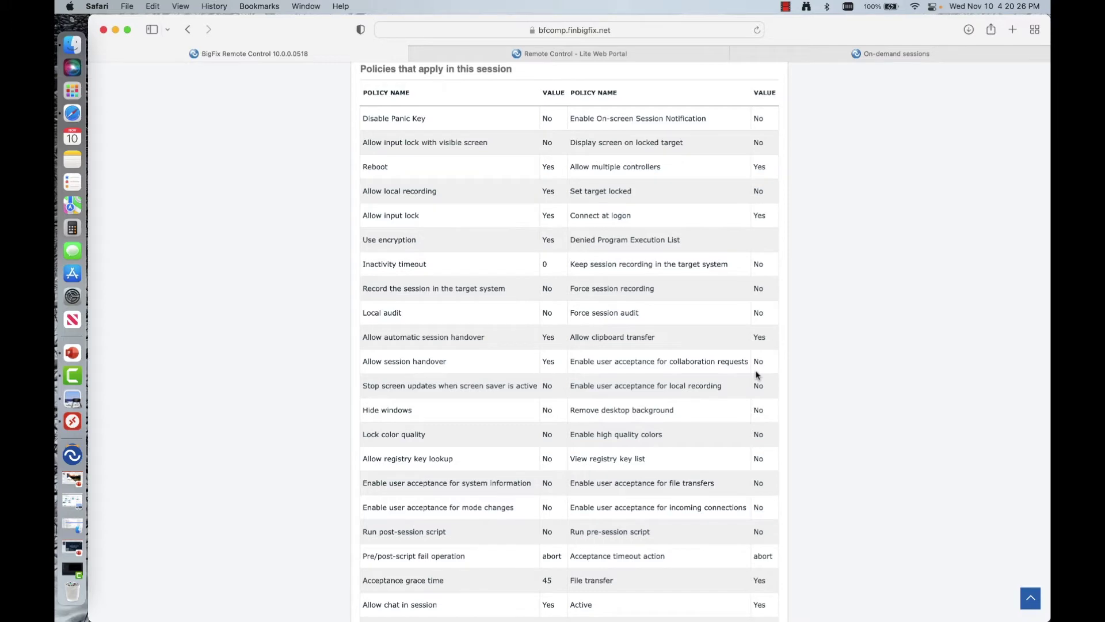
scroll(757, 375, "down", 3)
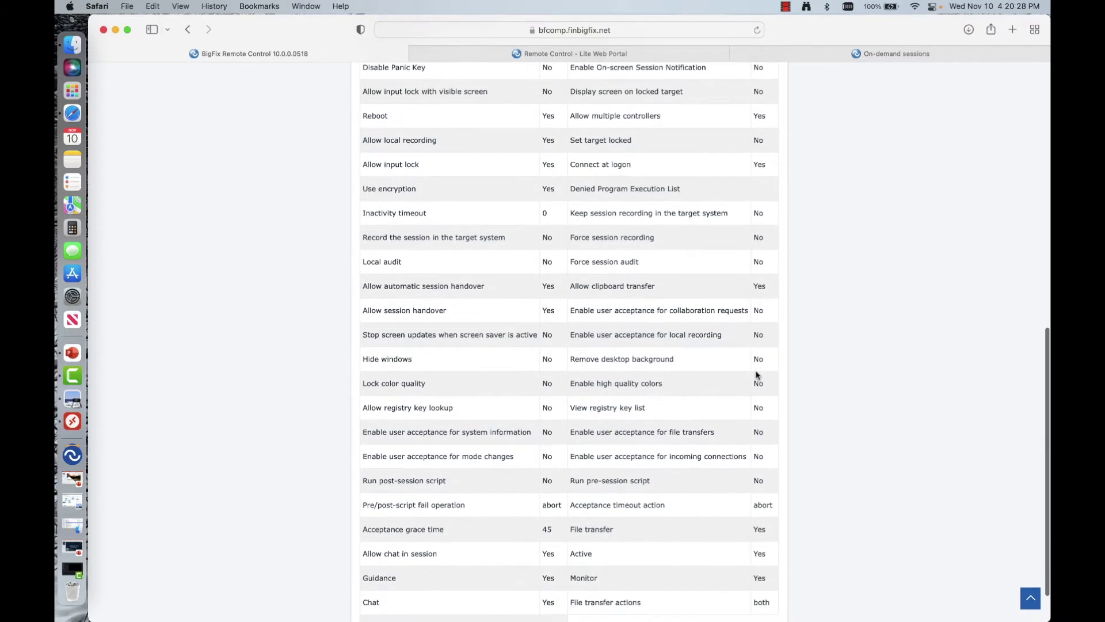
scroll(758, 375, "up", 15)
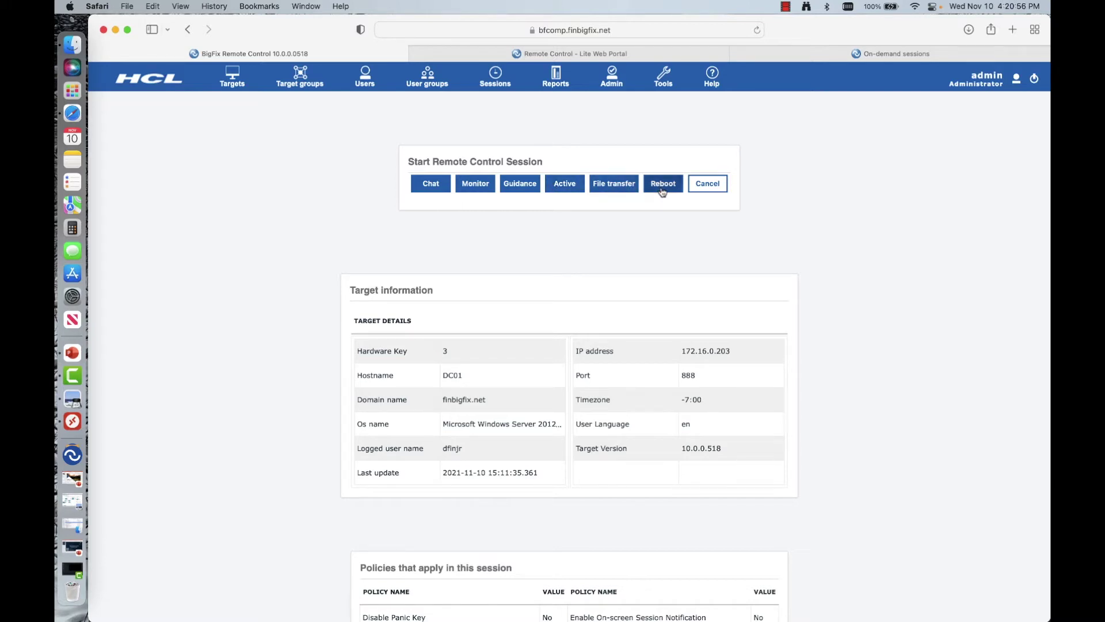
Step: Launch an Active-mode session to DC01 (172.16.0.203) from the downloaded launcher and raise its window
left_click(565, 191)
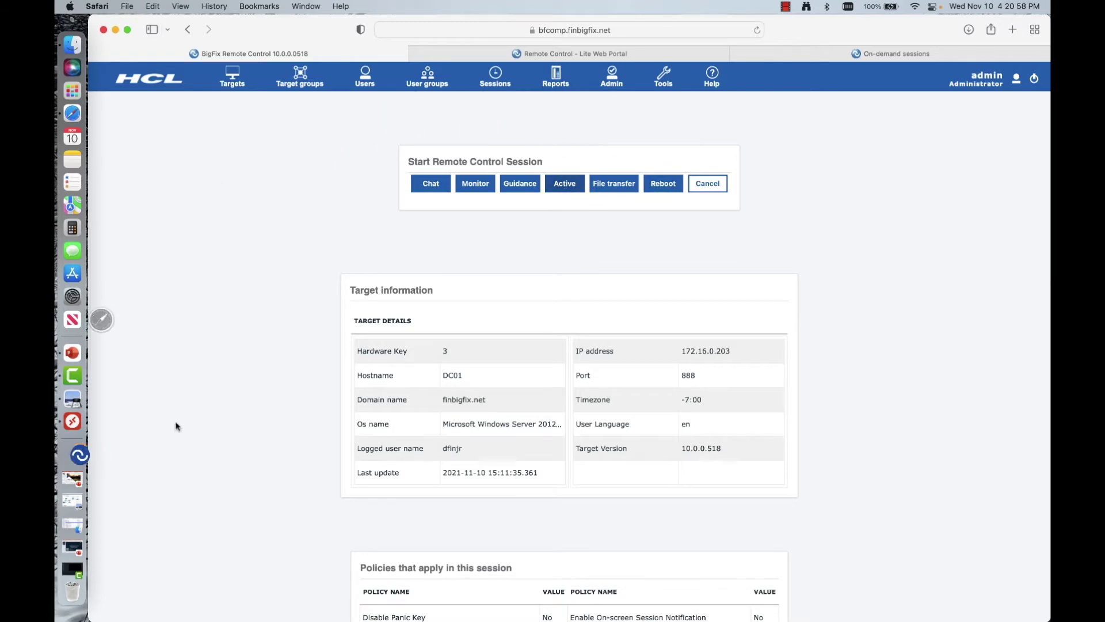
left_click(79, 455)
left_click(144, 178)
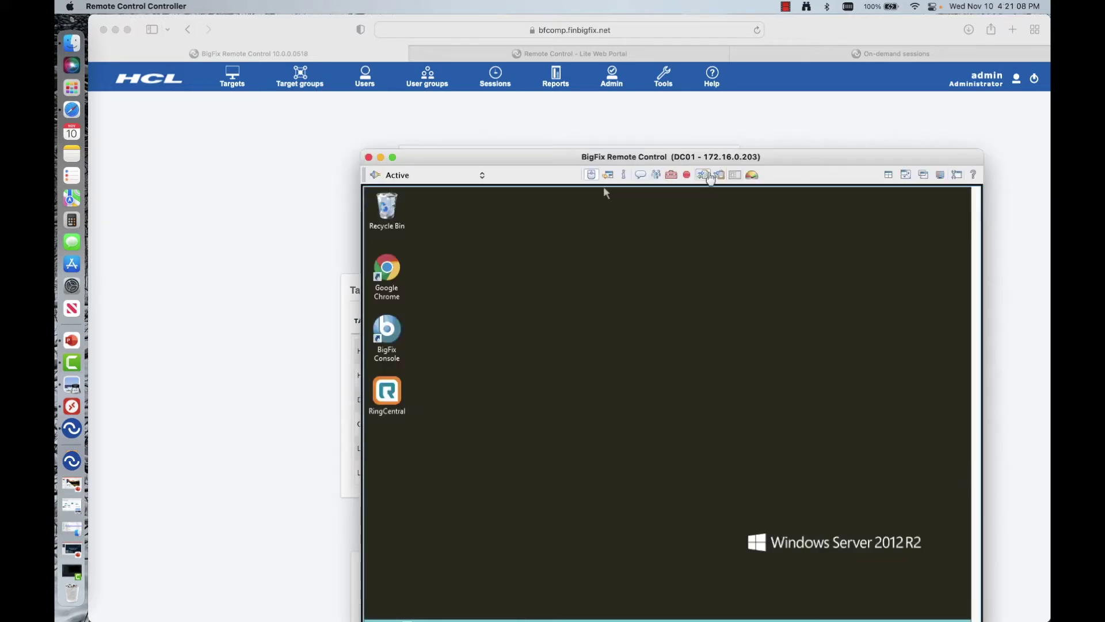
left_click_drag(790, 157, 662, 31)
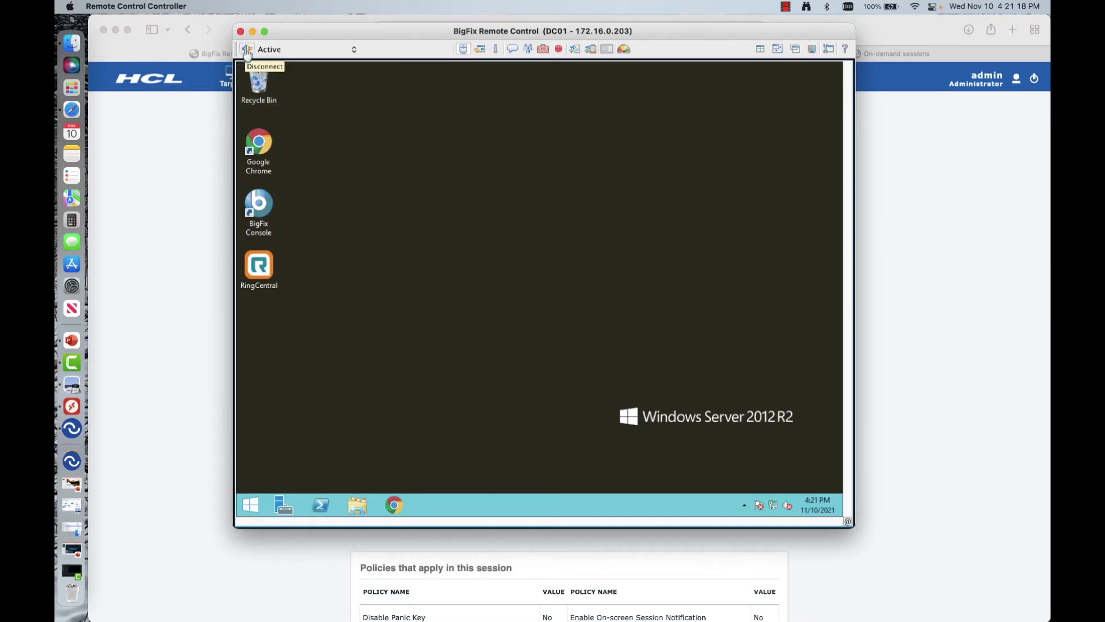
Step: Keep the session in Active mode and open DC01's Control Panel through Perform action in target
left_click(351, 49)
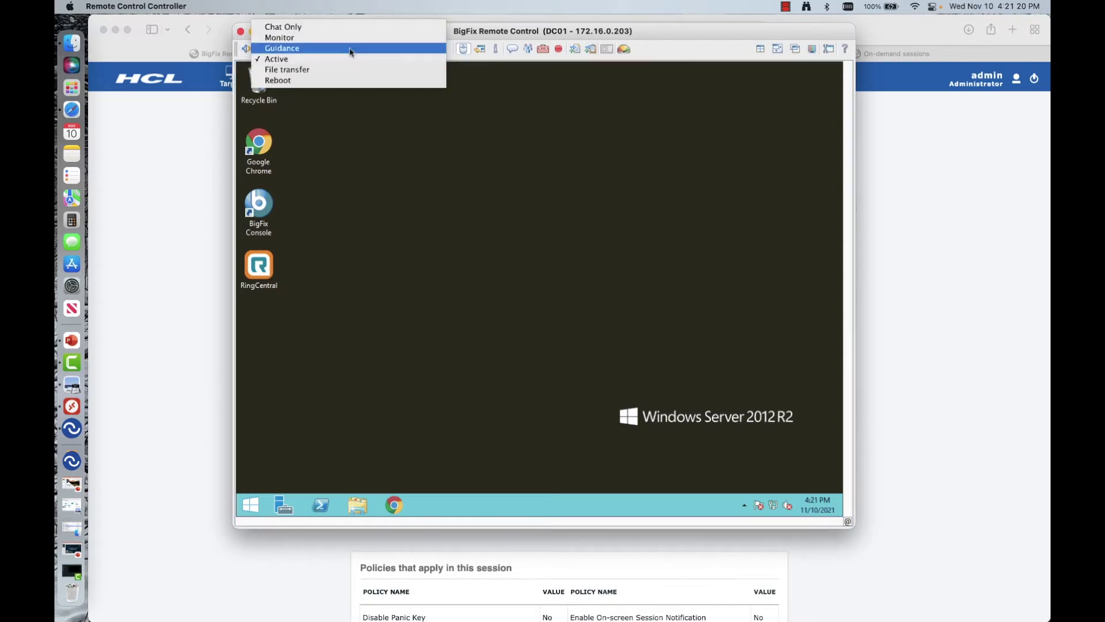
left_click(472, 125)
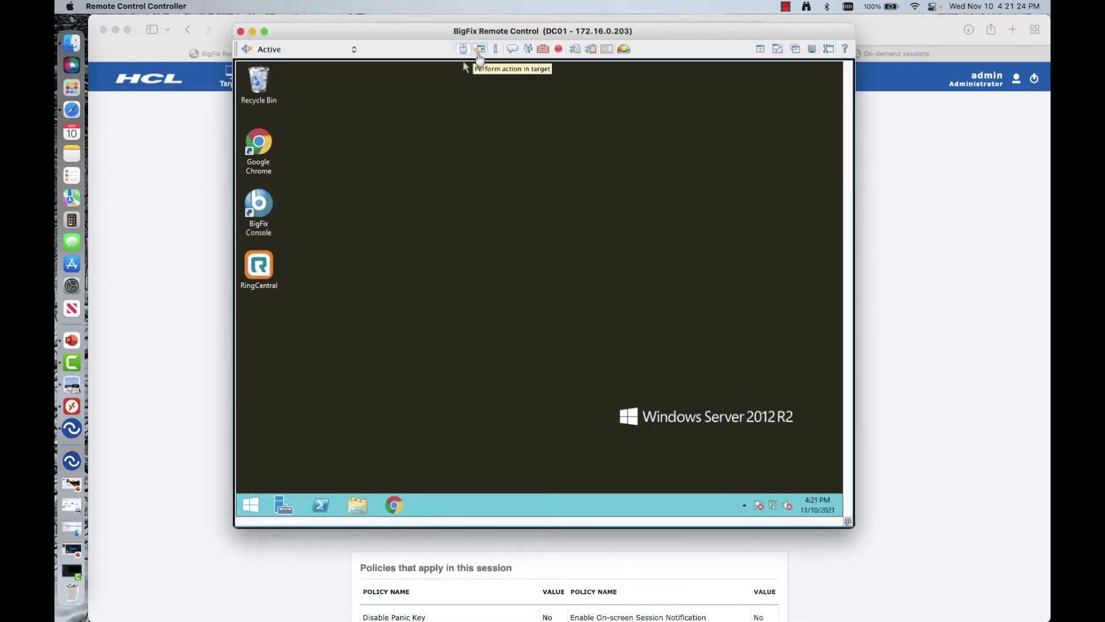
left_click(479, 50)
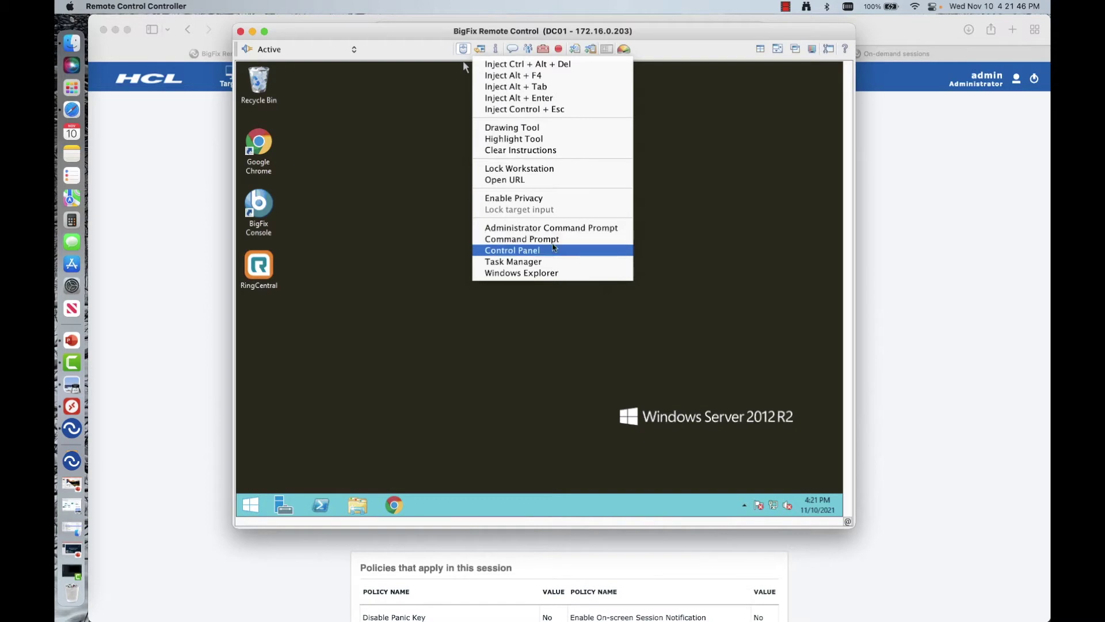
left_click(554, 250)
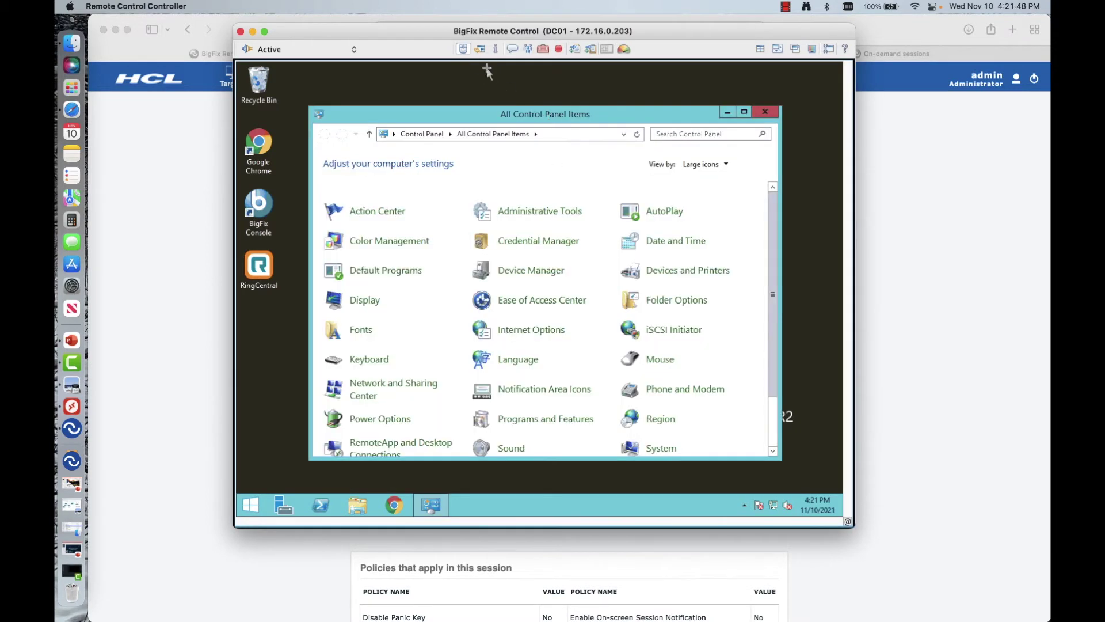
Step: Review DC01's System Information report and close it
left_click(478, 50)
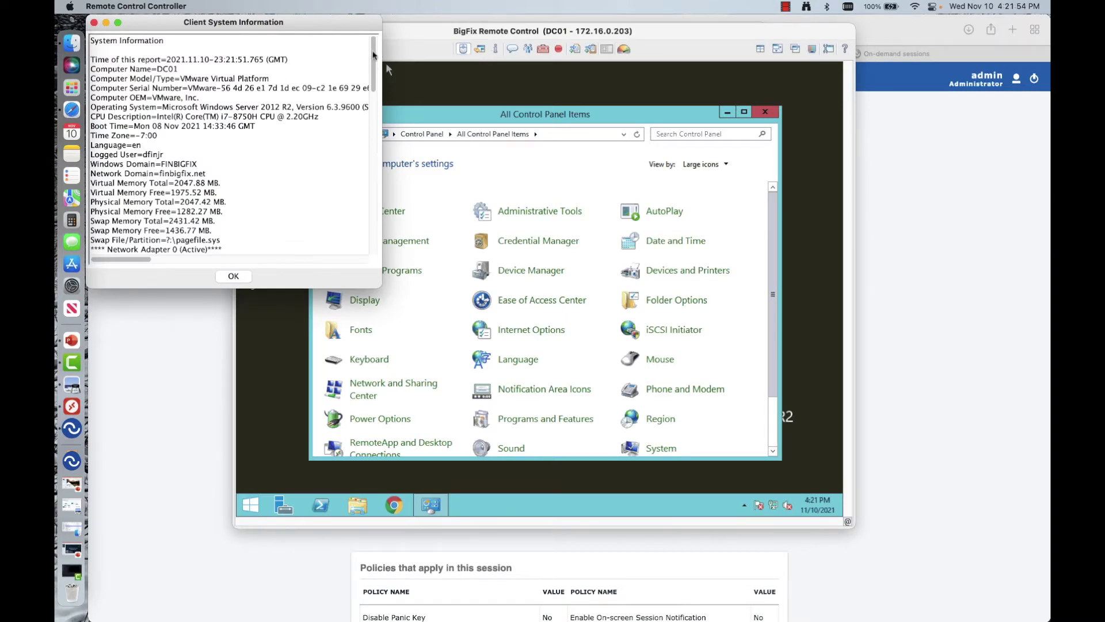
left_click_drag(373, 55, 370, 164)
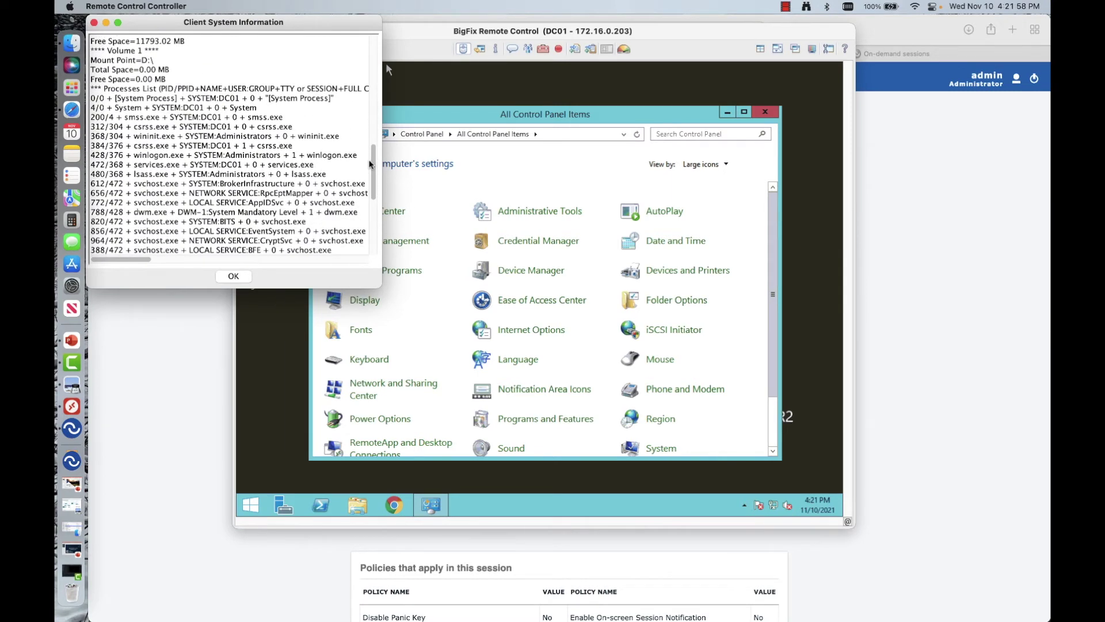
left_click(233, 278)
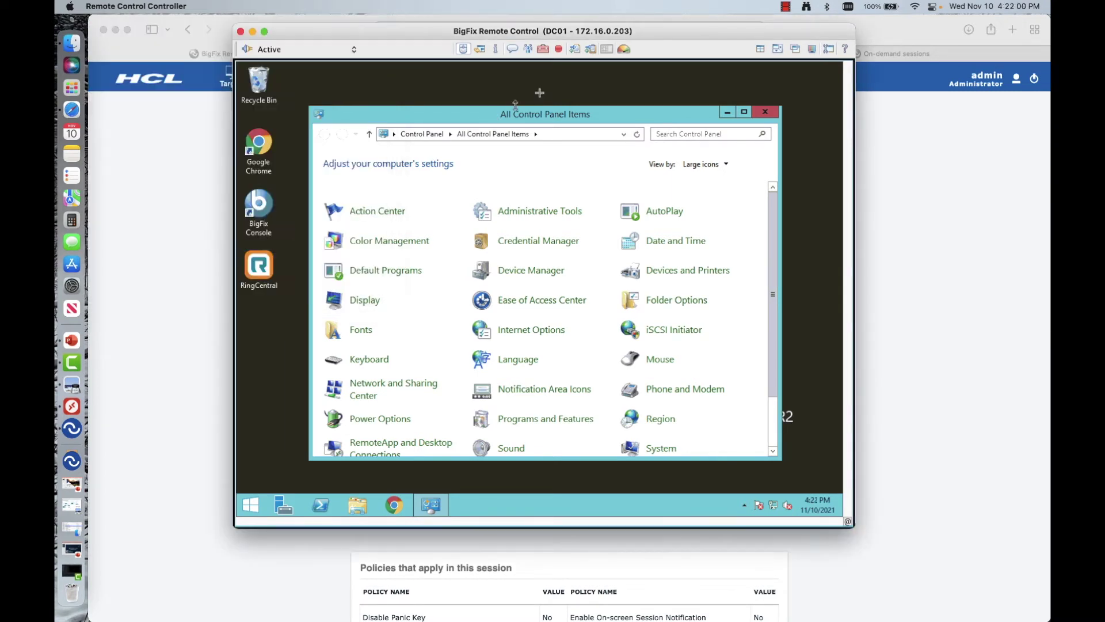
Step: Send 'hi' in a chat with DC01, move the chat window right, and open the Collaboration Control Panel
left_click(511, 49)
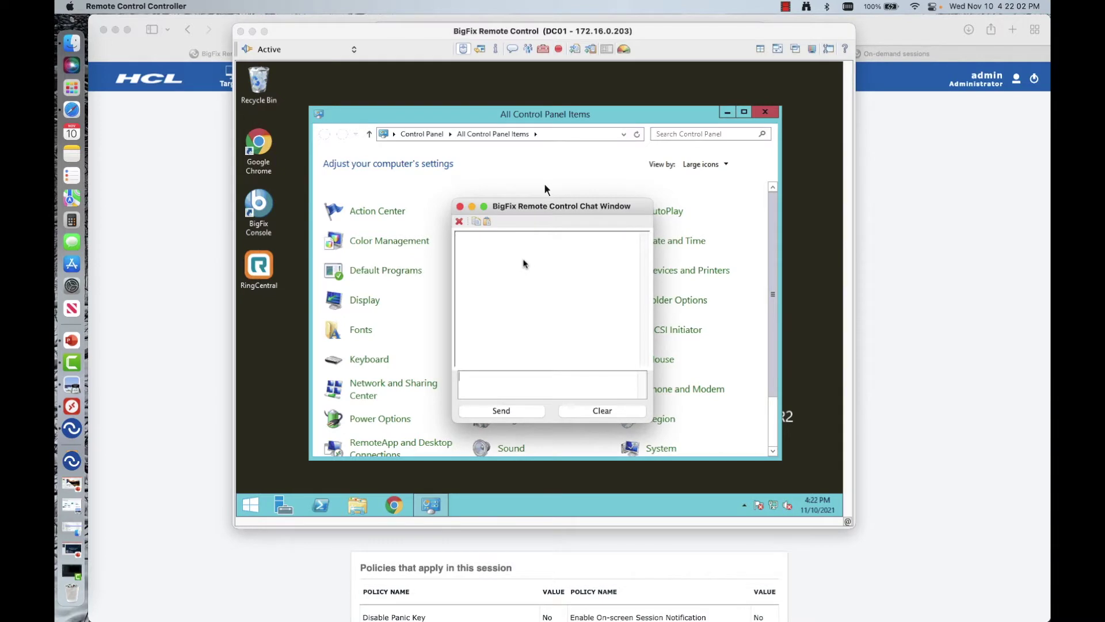
type("hi")
key("Return")
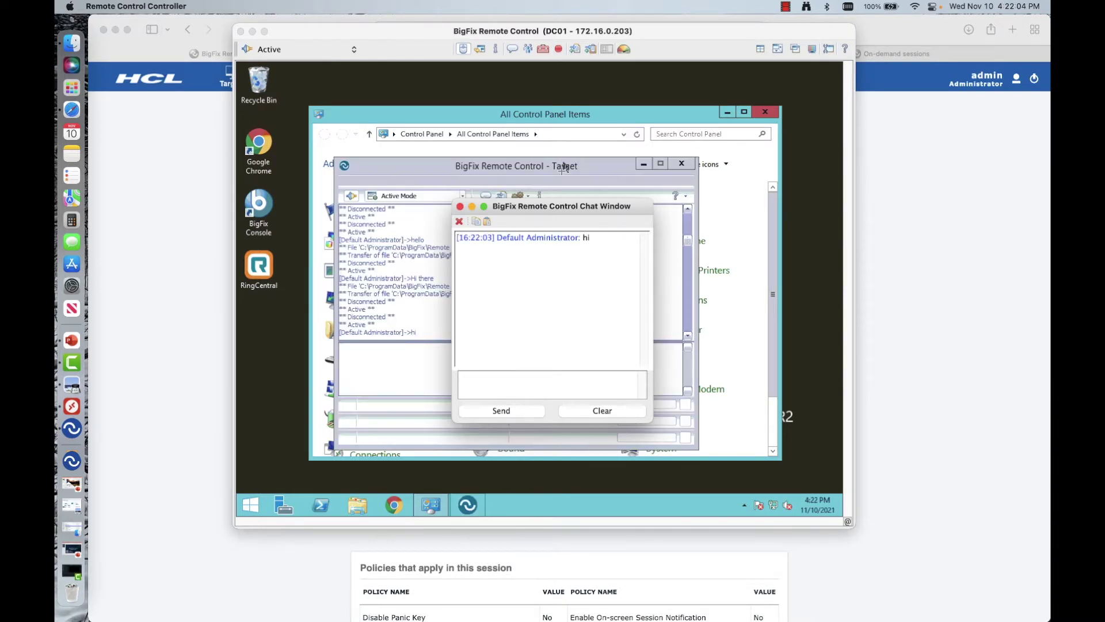
left_click_drag(543, 206, 953, 89)
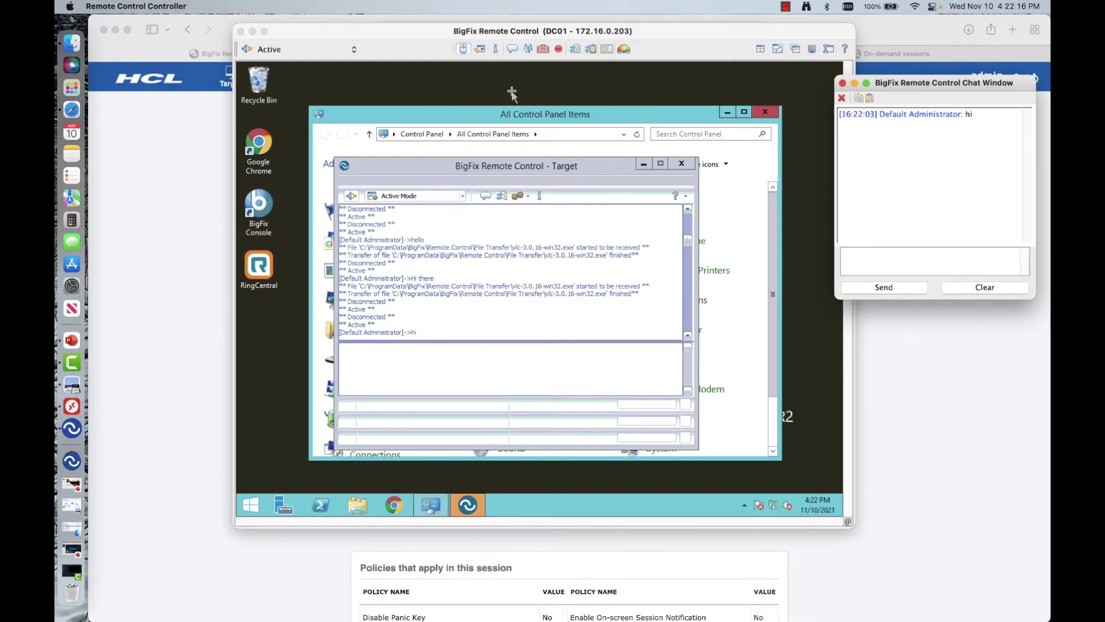
left_click(528, 49)
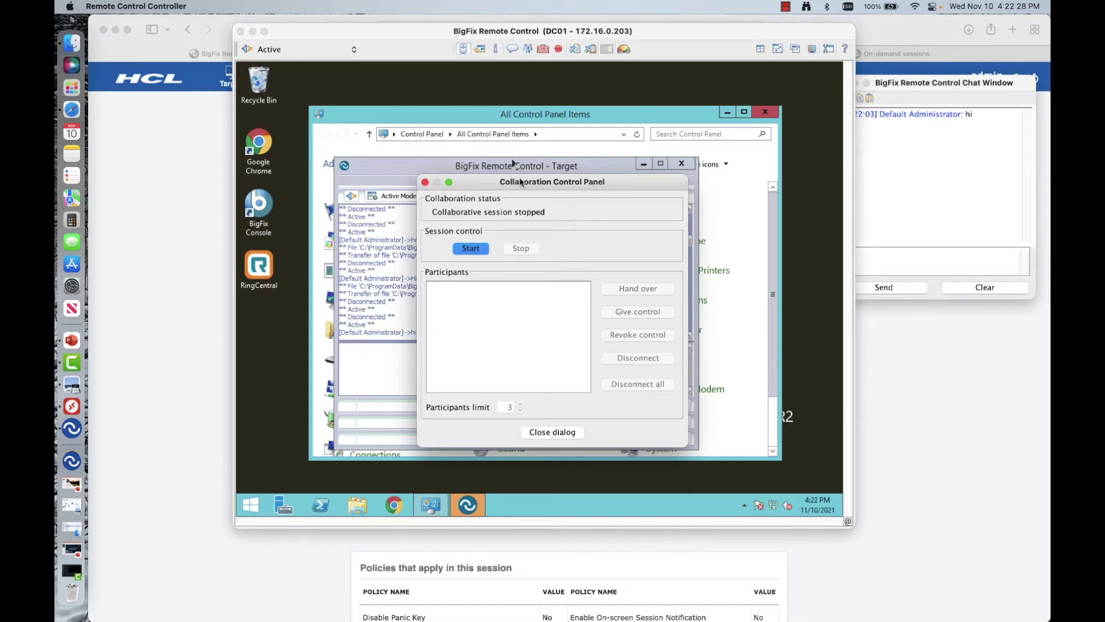
Step: Close the Collaboration Control Panel, check the extra session tools list, and show the file transfer options
left_click(425, 181)
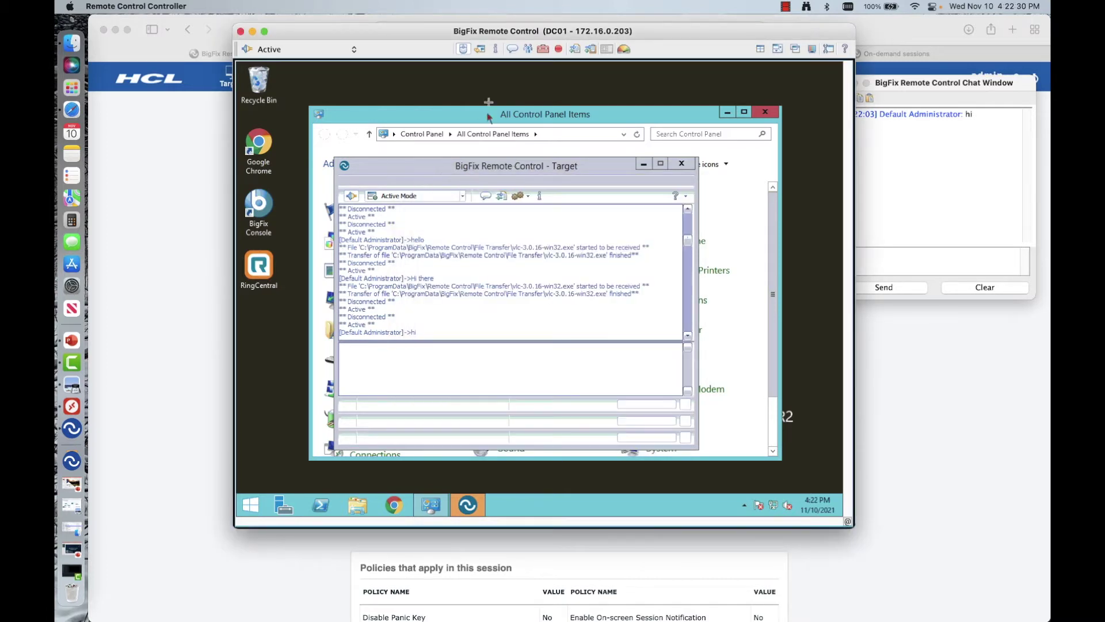
left_click(544, 50)
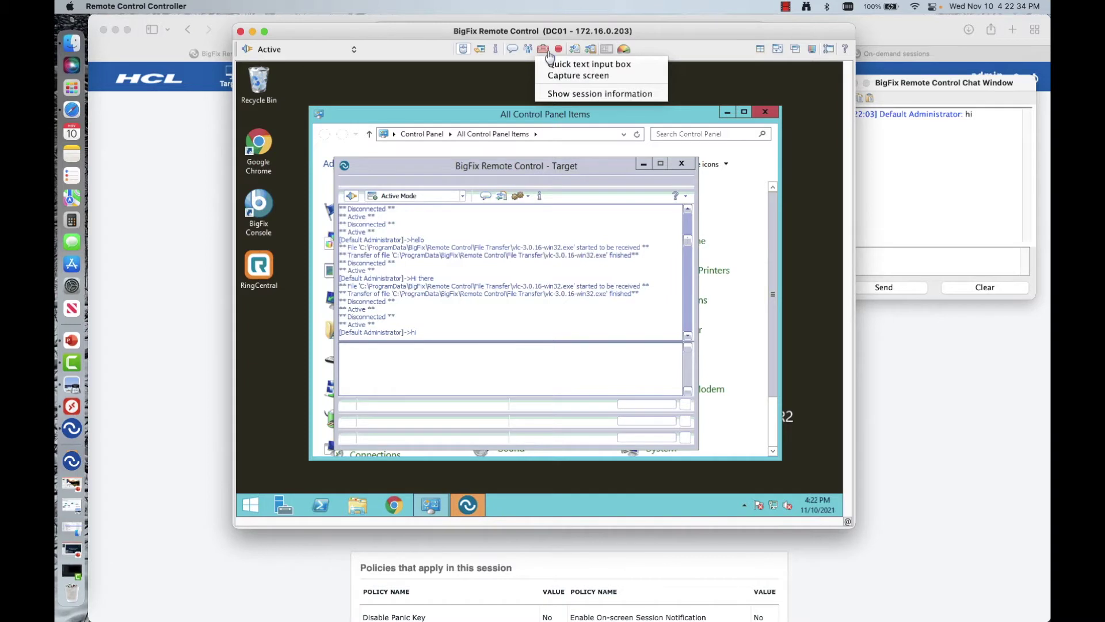
left_click(562, 47)
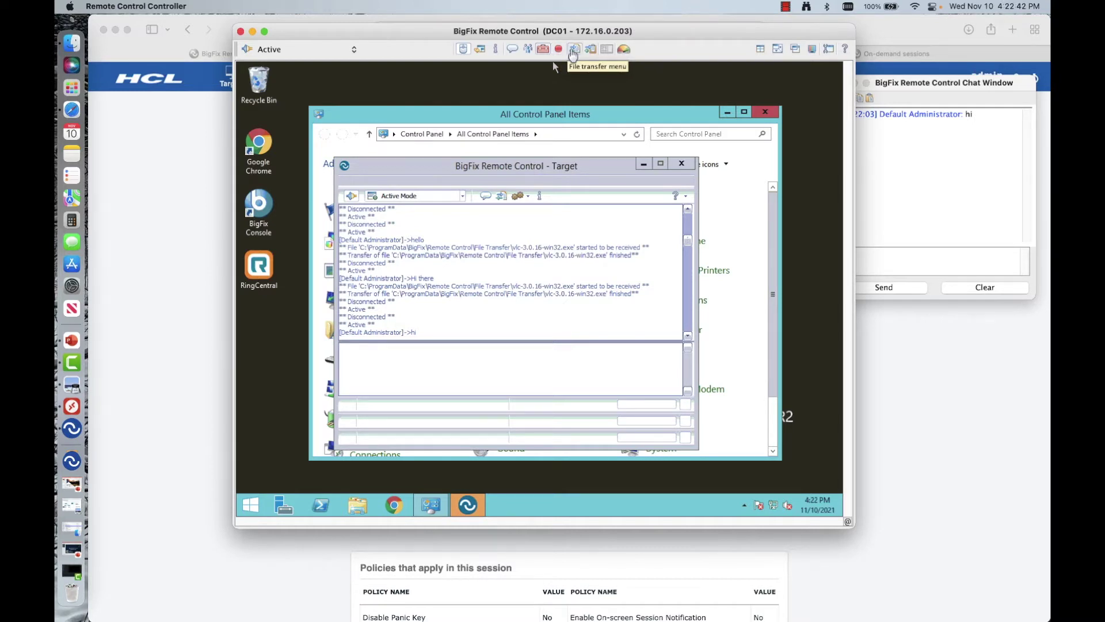
left_click(573, 50)
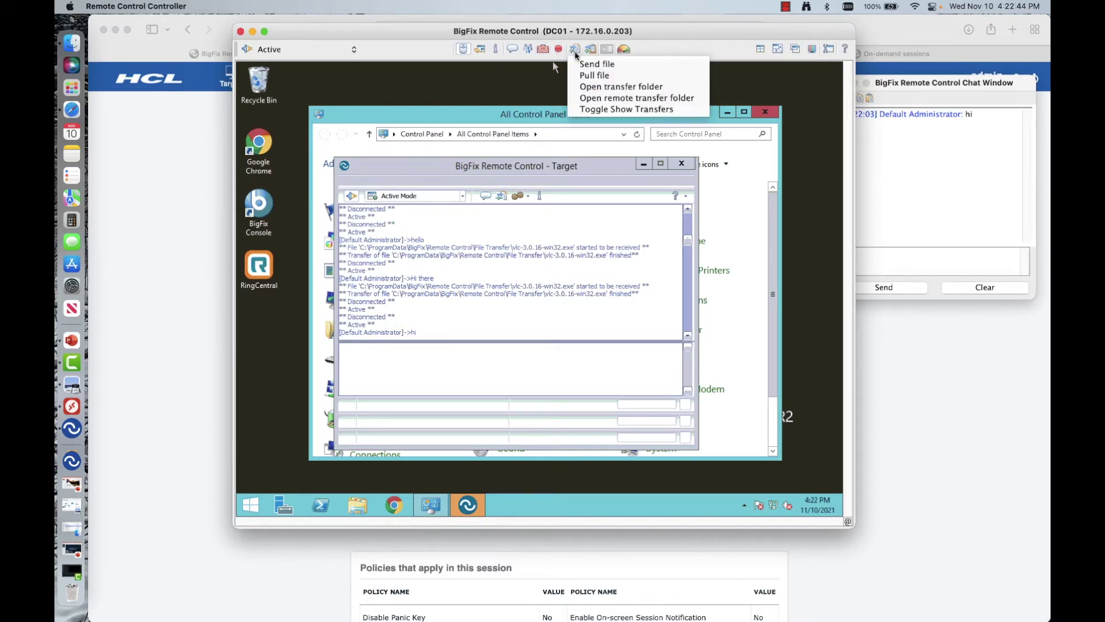
Step: Send vlc-3.0.16-win32.exe from Downloads, sorted newest first, to DC01 and move the progress window aside
left_click(582, 64)
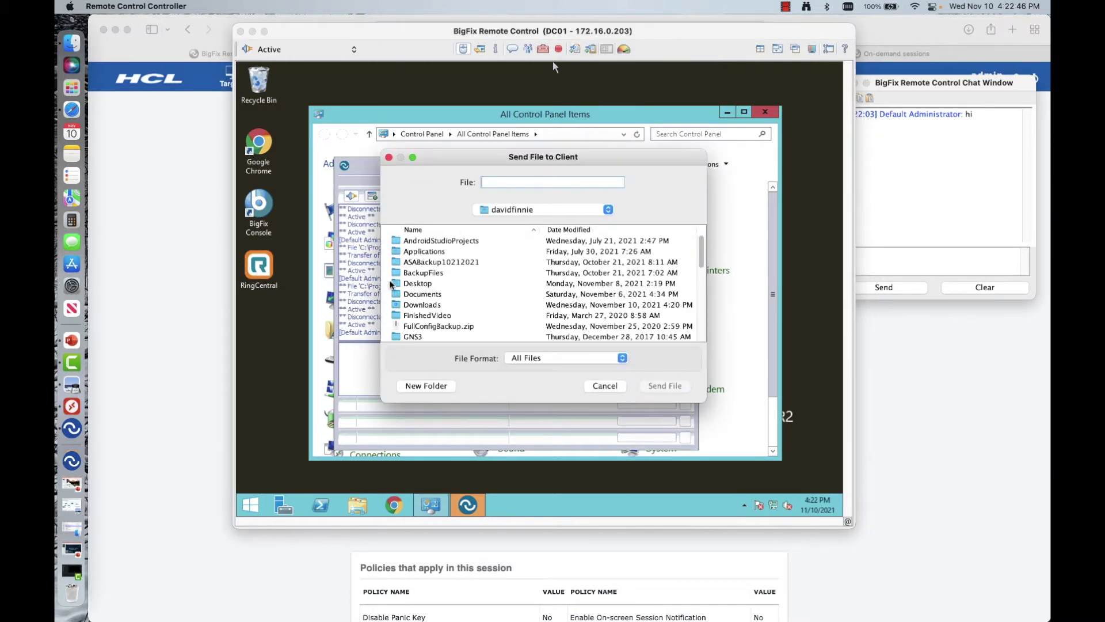
double_click(394, 305)
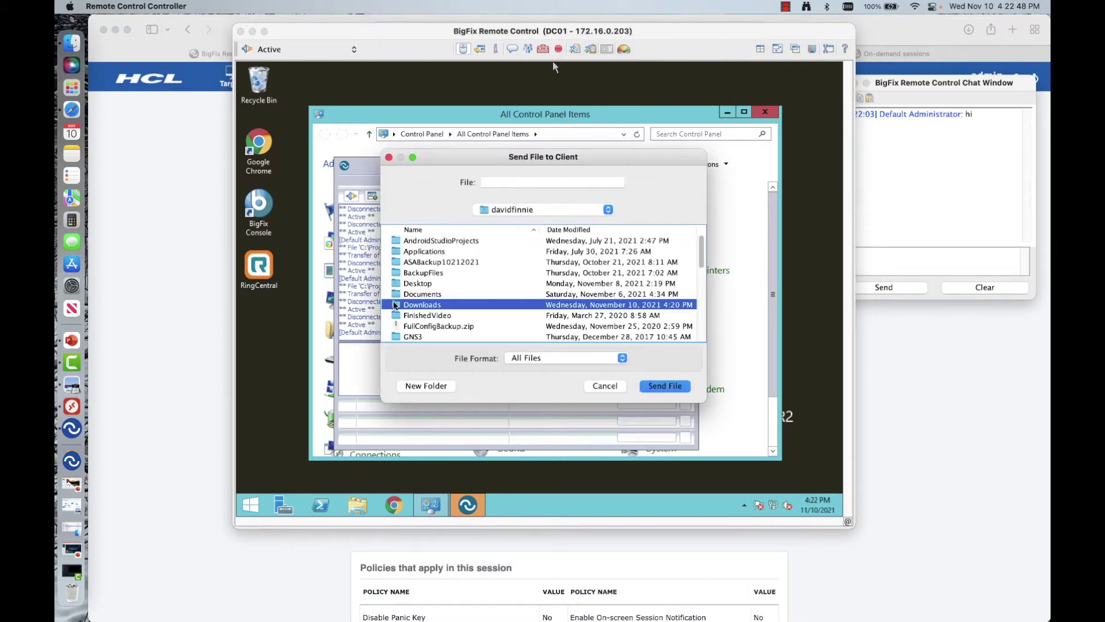
left_click(569, 230)
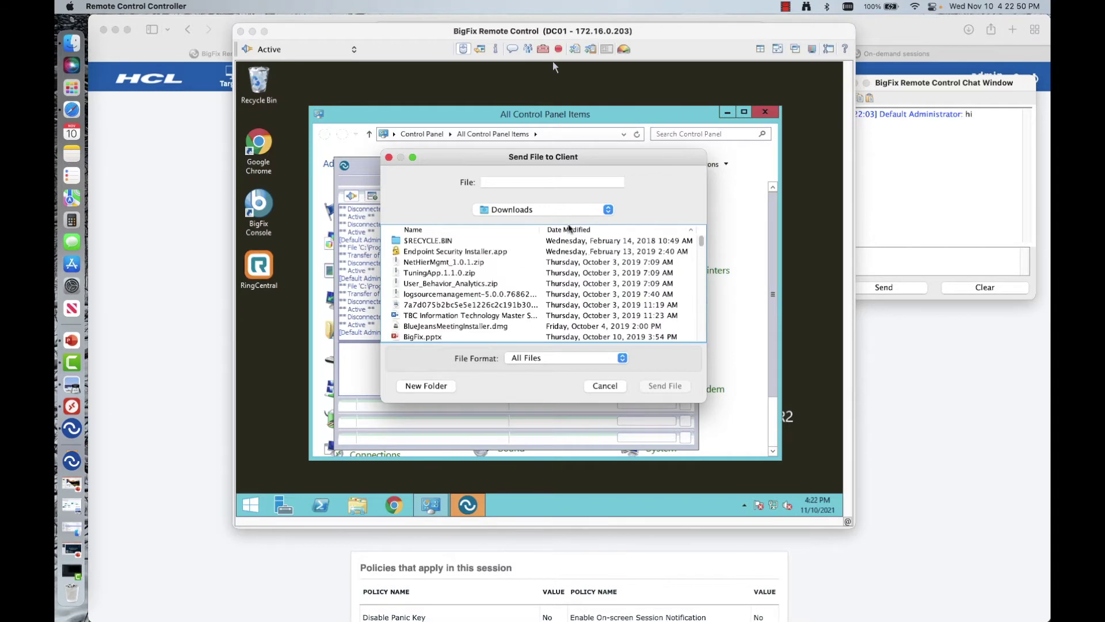
left_click(569, 232)
left_click(438, 262)
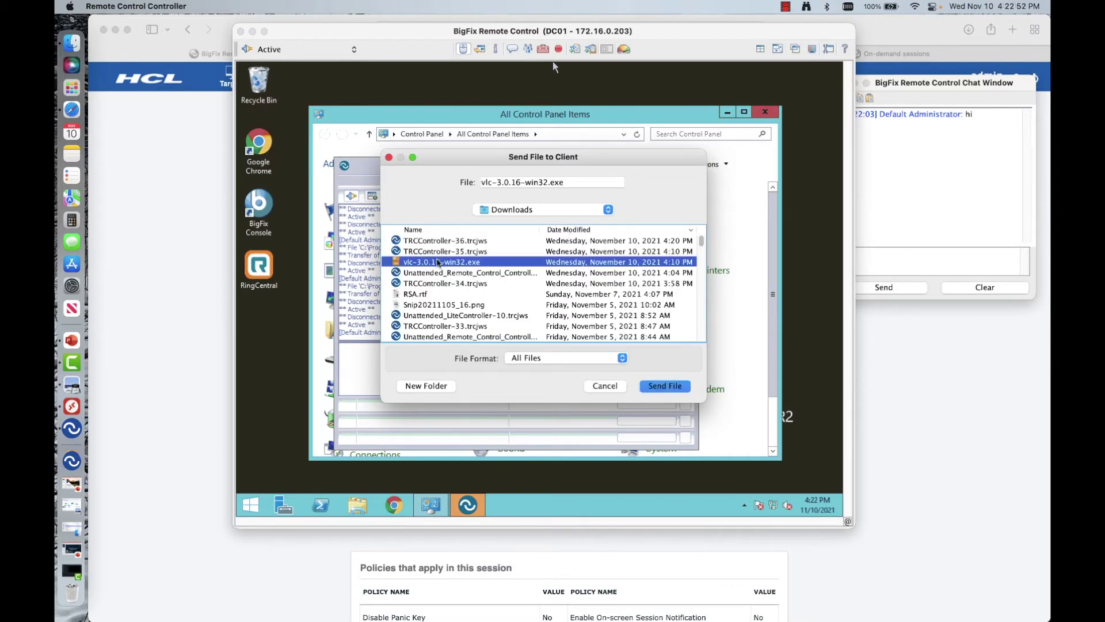
left_click(662, 386)
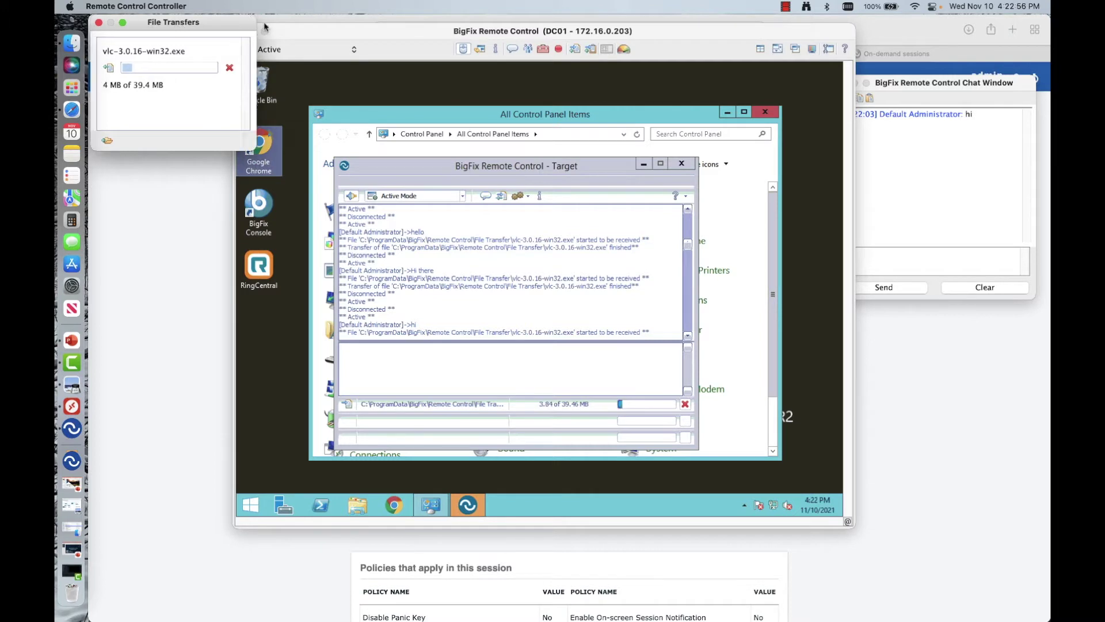
left_click_drag(172, 26, 910, 318)
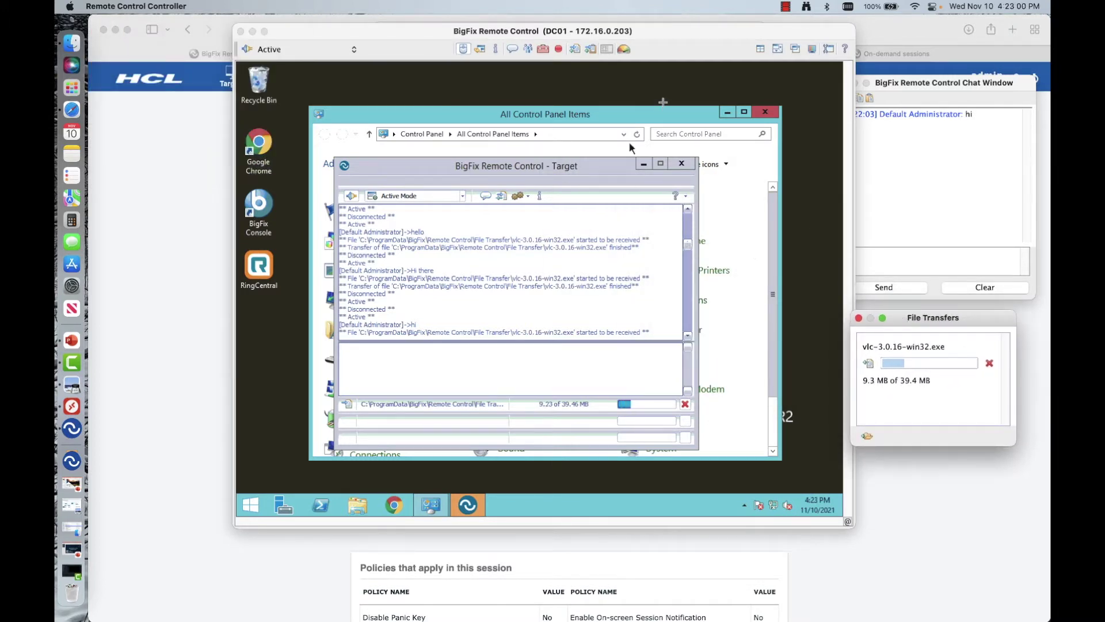
Step: Send the local clipboard text to DC01 and identify which remote monitor is shown
left_click(712, 52)
left_click(592, 50)
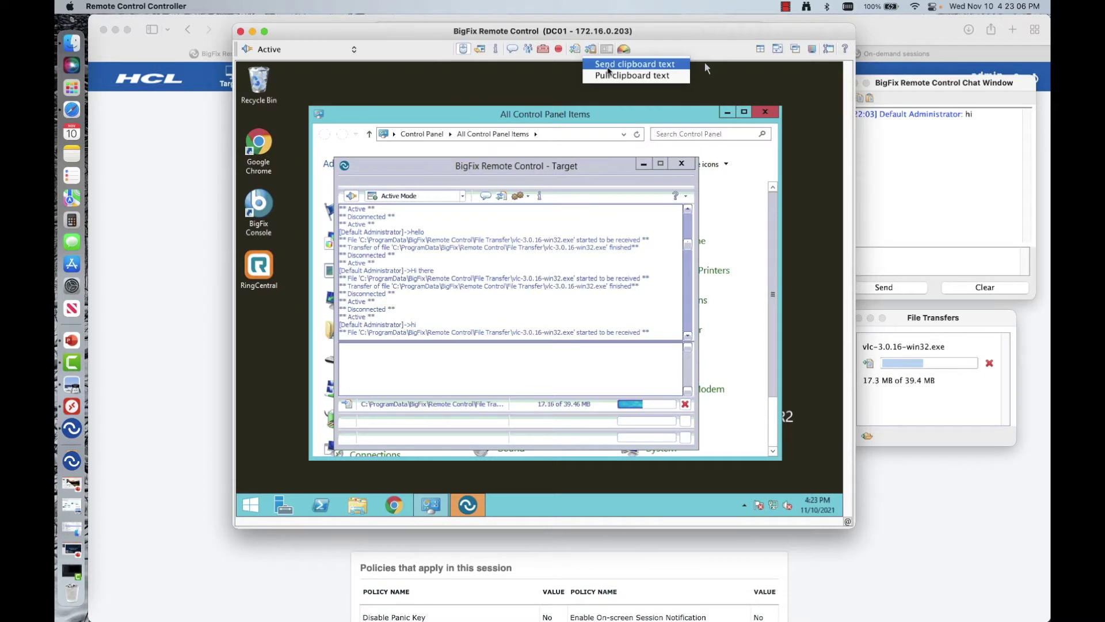
left_click(615, 65)
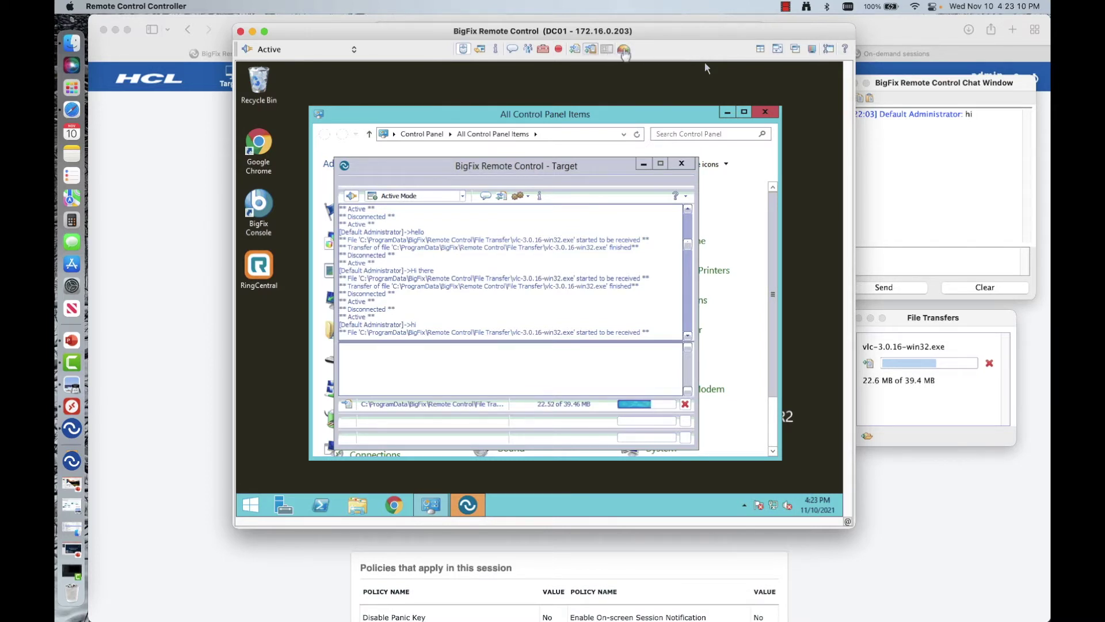
mouse_move(625, 55)
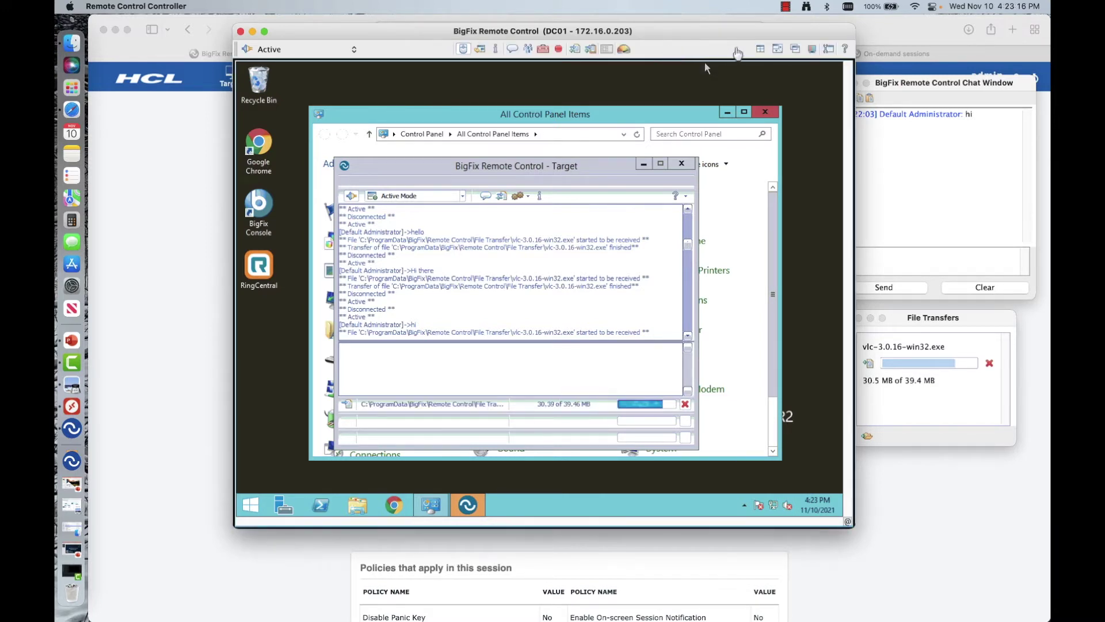
left_click(760, 51)
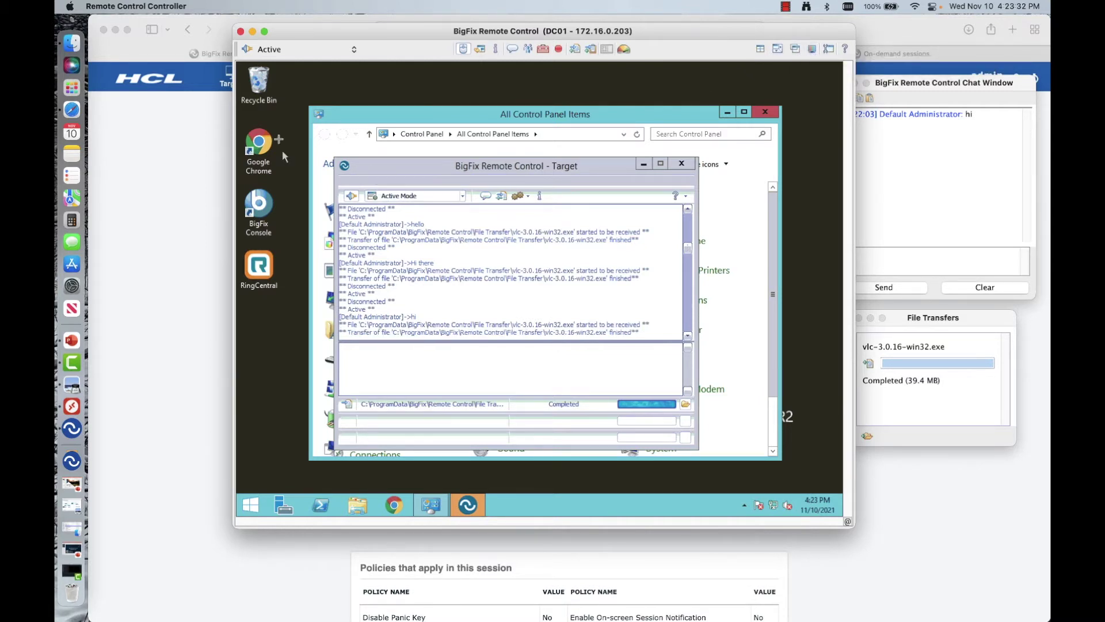
Step: Set the session display quality to Best quality
left_click(811, 51)
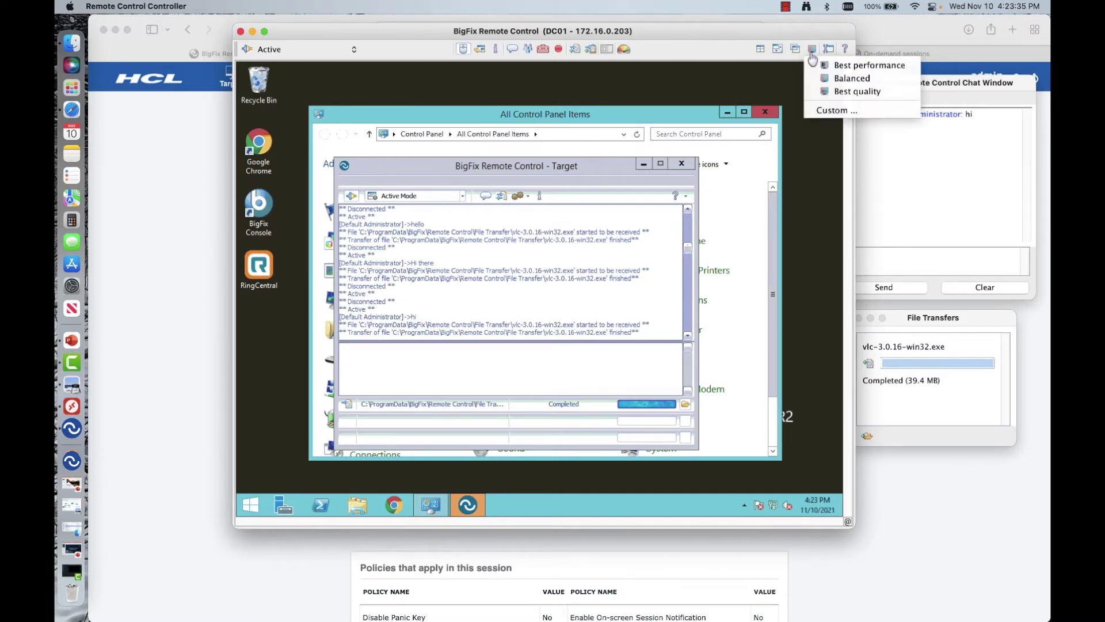
left_click(833, 92)
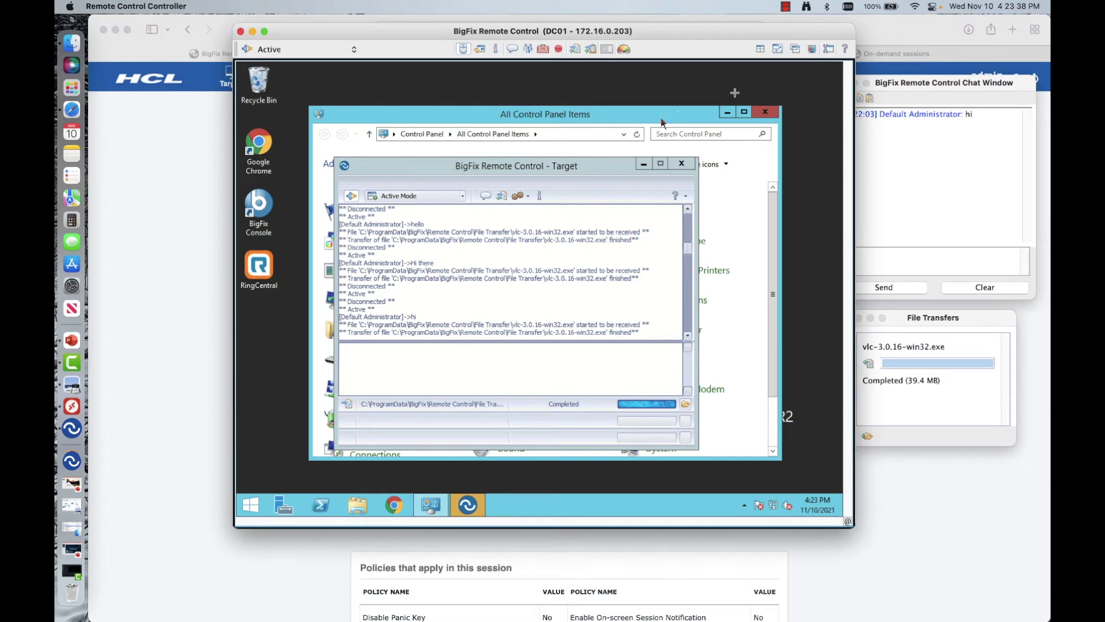
left_click(811, 49)
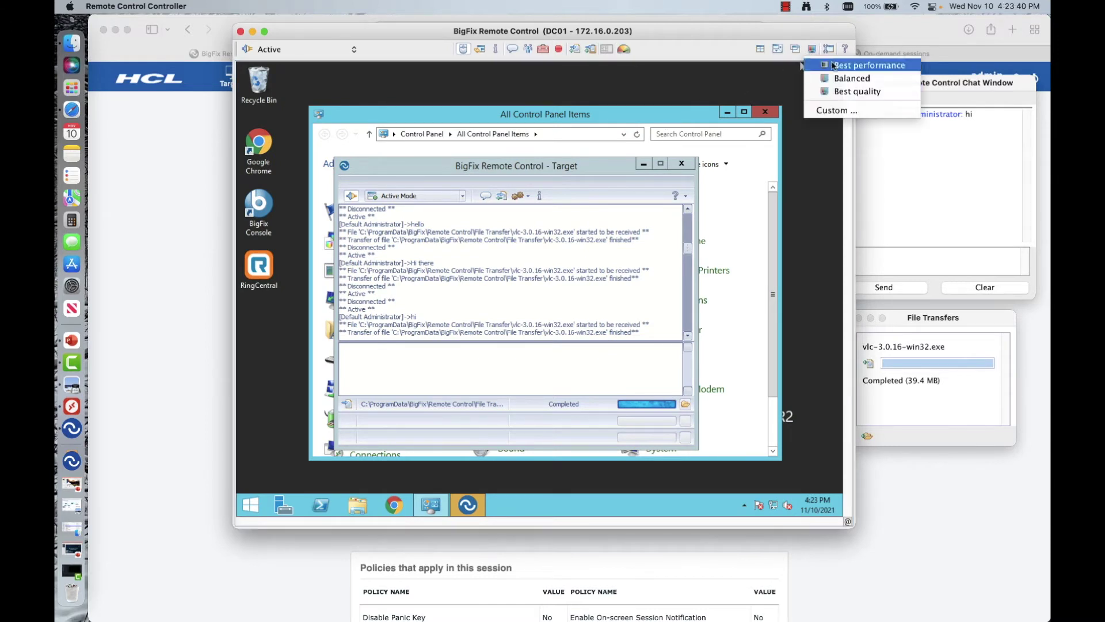
left_click(732, 81)
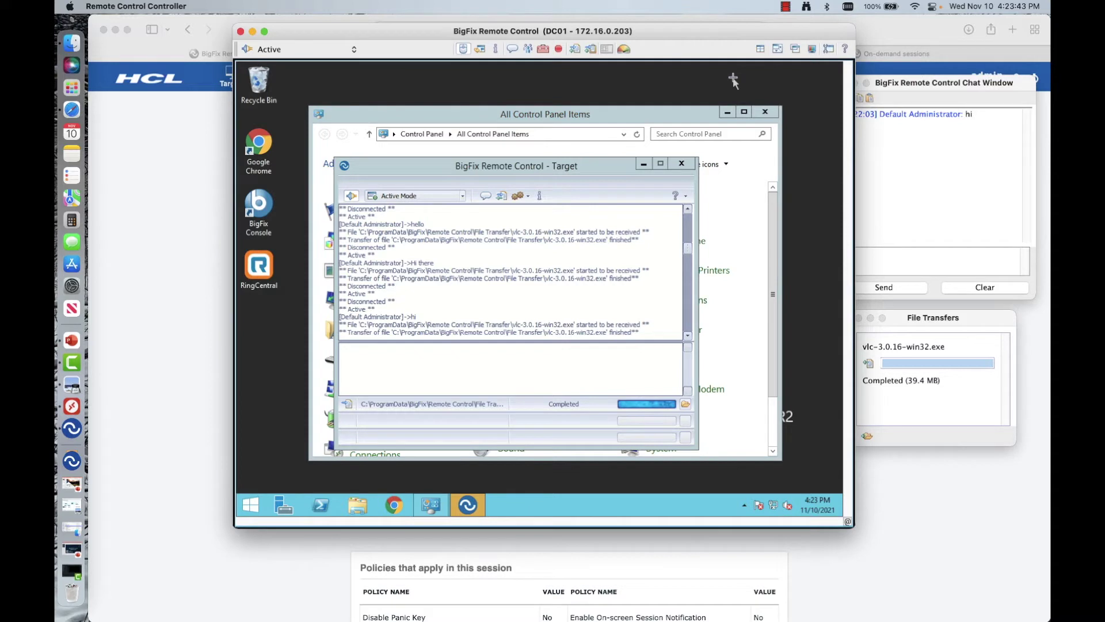
Step: Review the General, Run Tools and Key Sequences configuration pages, then cancel without changes
left_click(828, 50)
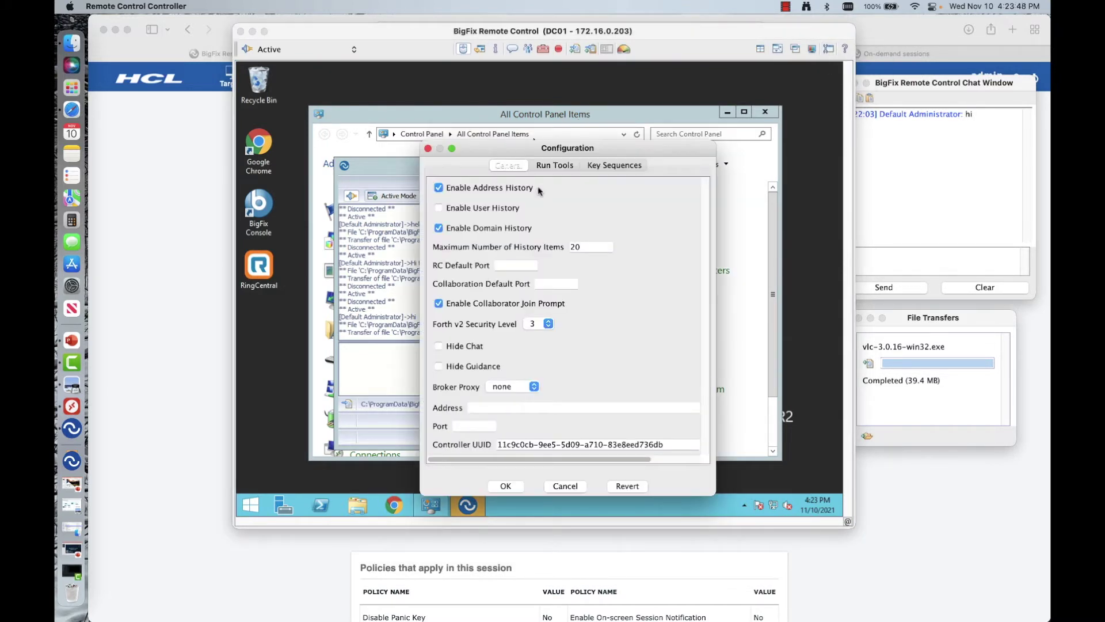
left_click(555, 166)
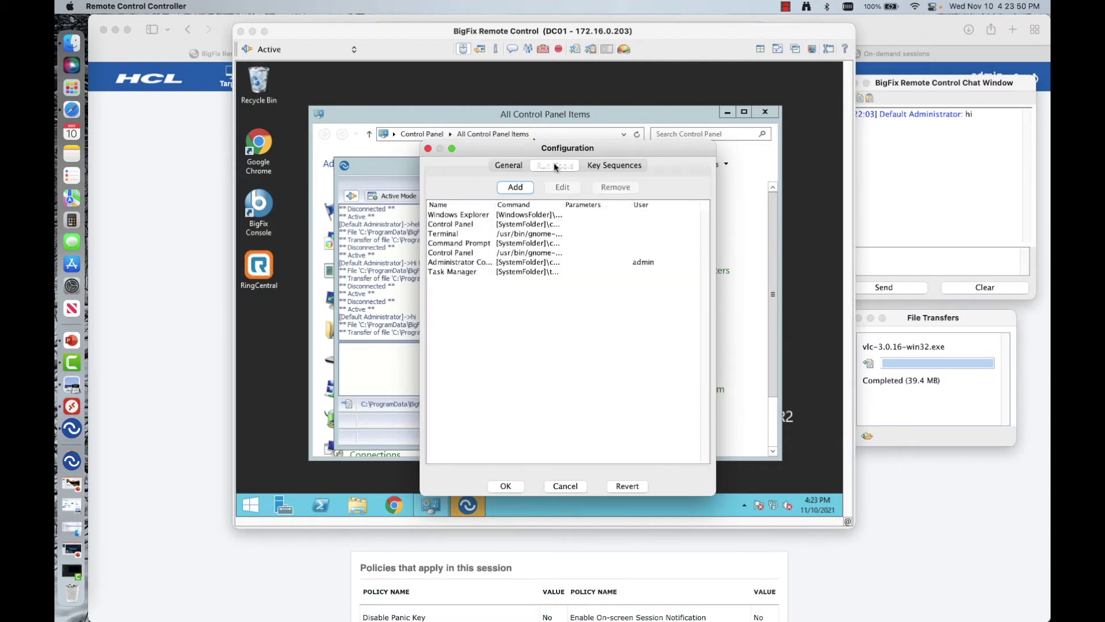
left_click(614, 166)
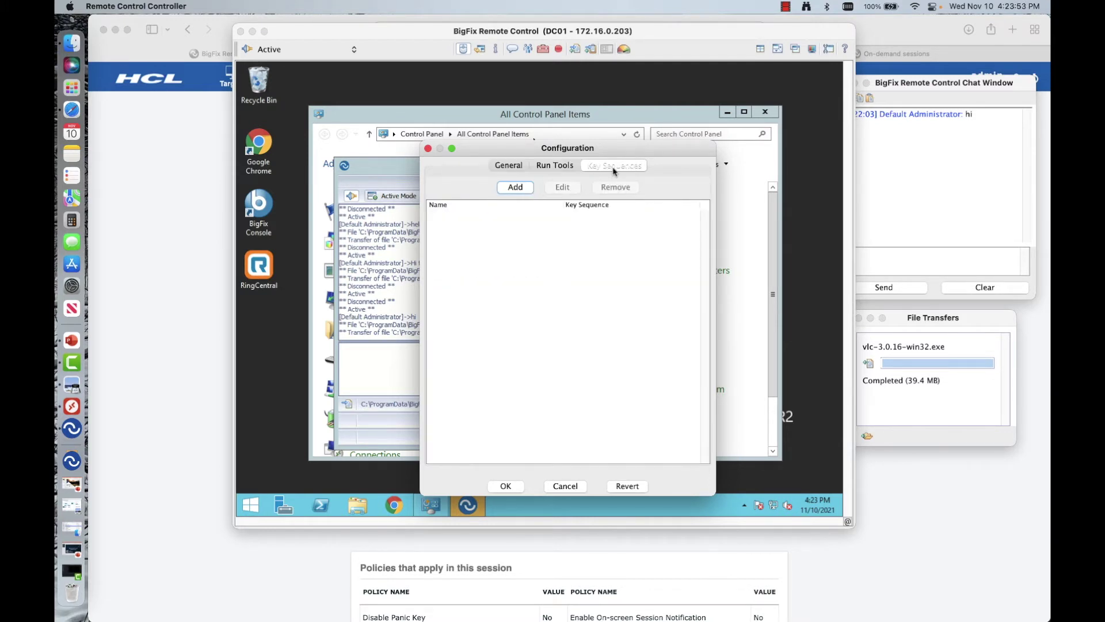
left_click(564, 485)
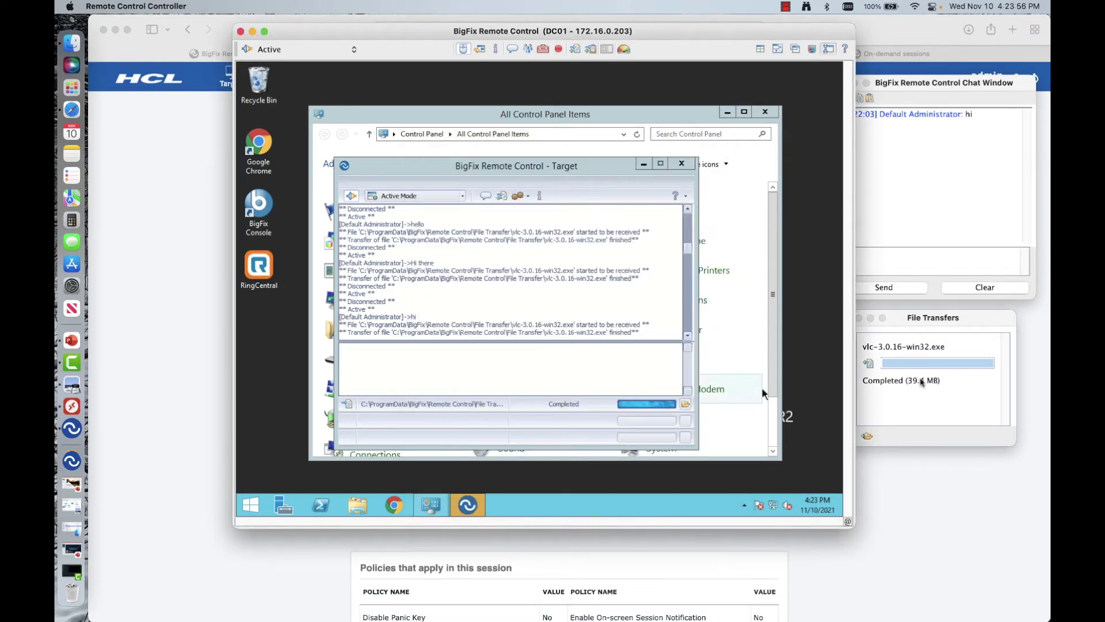
left_click(921, 381)
Step: Open DC01's File Transfer folder and select the delivered vlc-3.0.16-win32 file
left_click(866, 436)
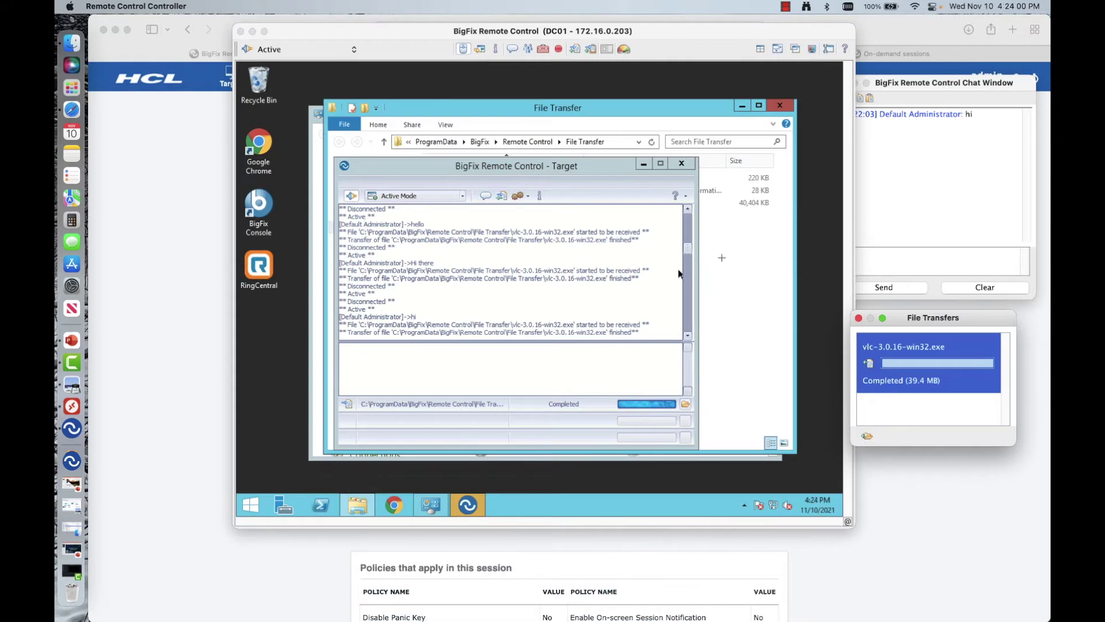
left_click(688, 168)
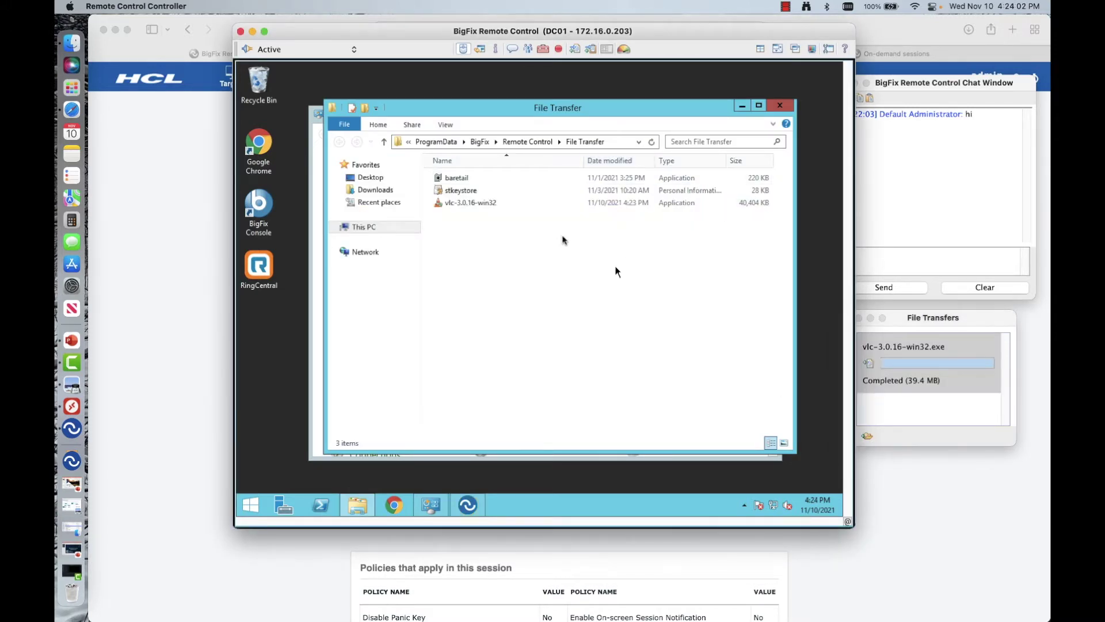
left_click(532, 204)
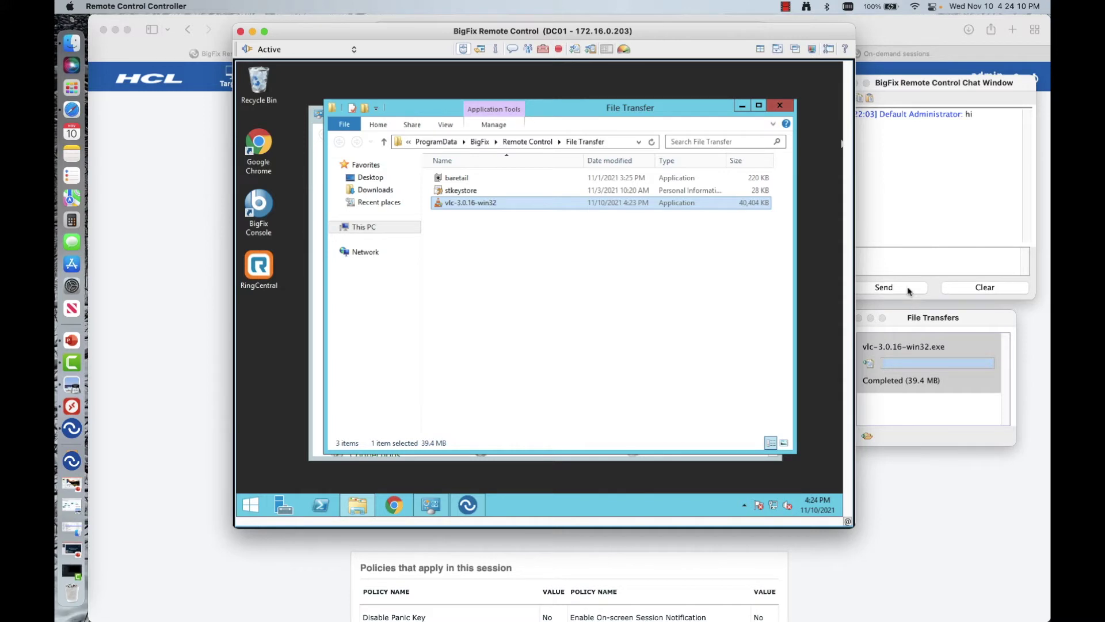
Step: Close the chat window and bring the File Transfers window forward
left_click(931, 230)
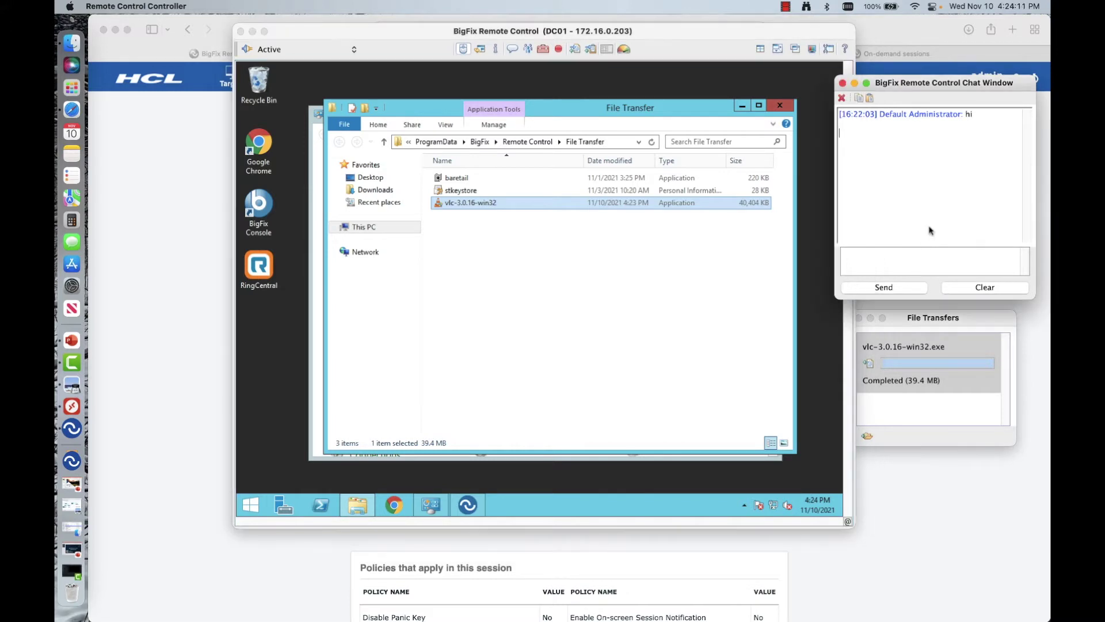
left_click(842, 84)
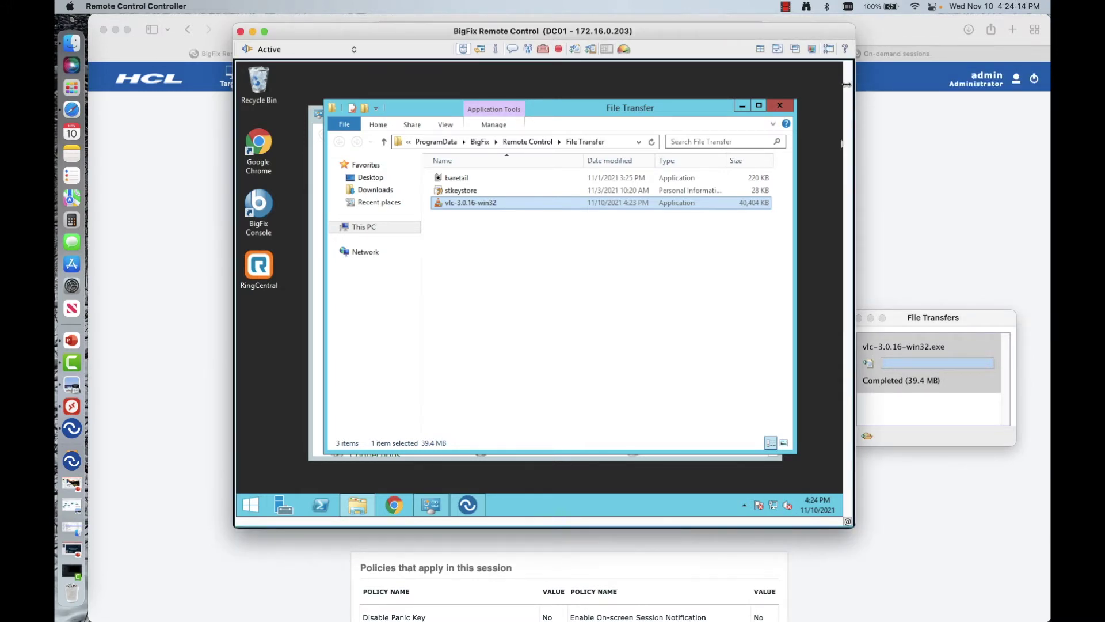
left_click(919, 321)
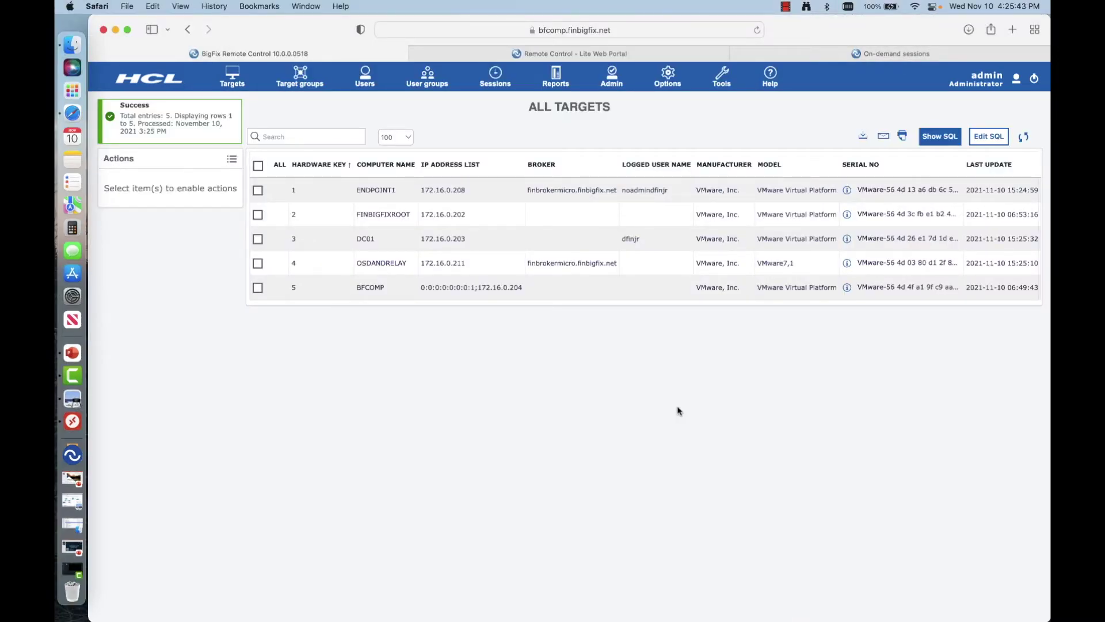
Step: Start an unattended session through the finbrokermicro broker and connect to ENDPOINT1
left_click(230, 80)
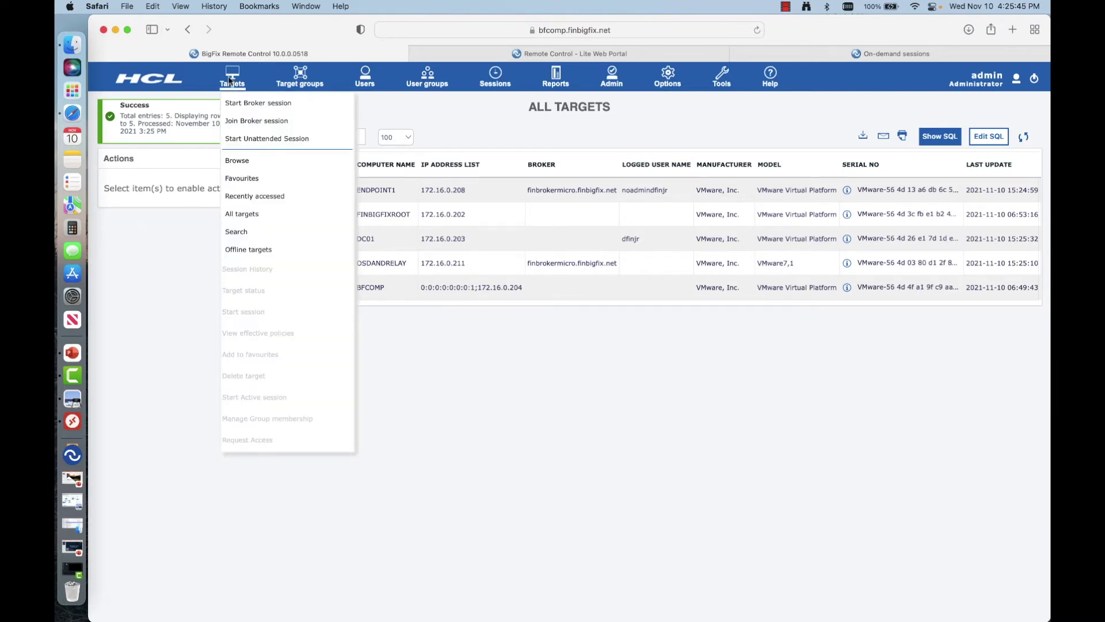
left_click(238, 138)
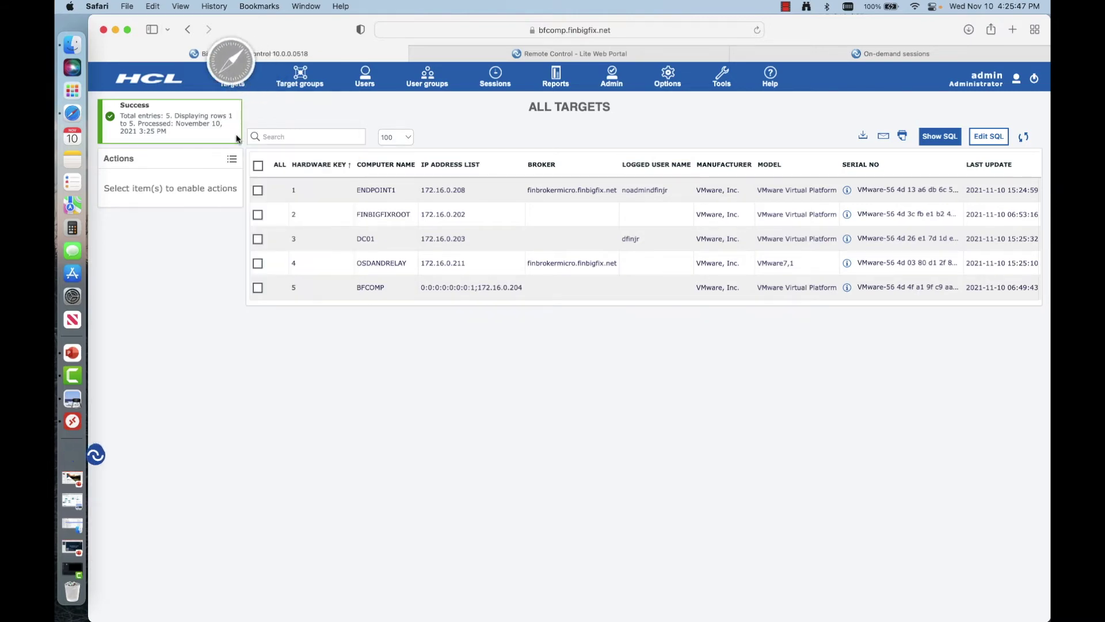
left_click(65, 459)
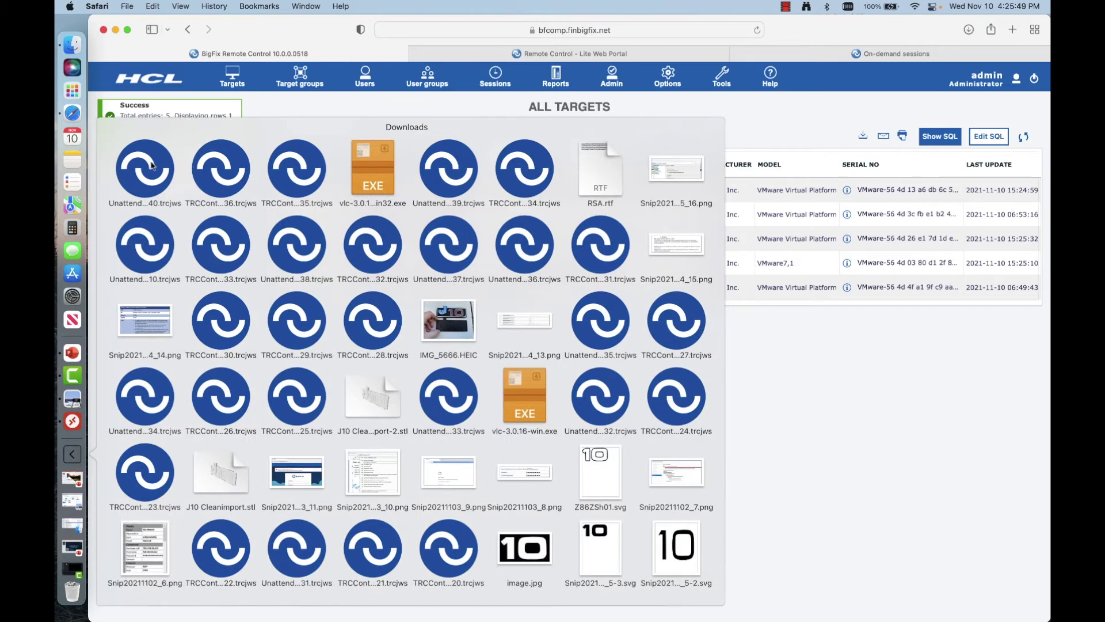
left_click(151, 167)
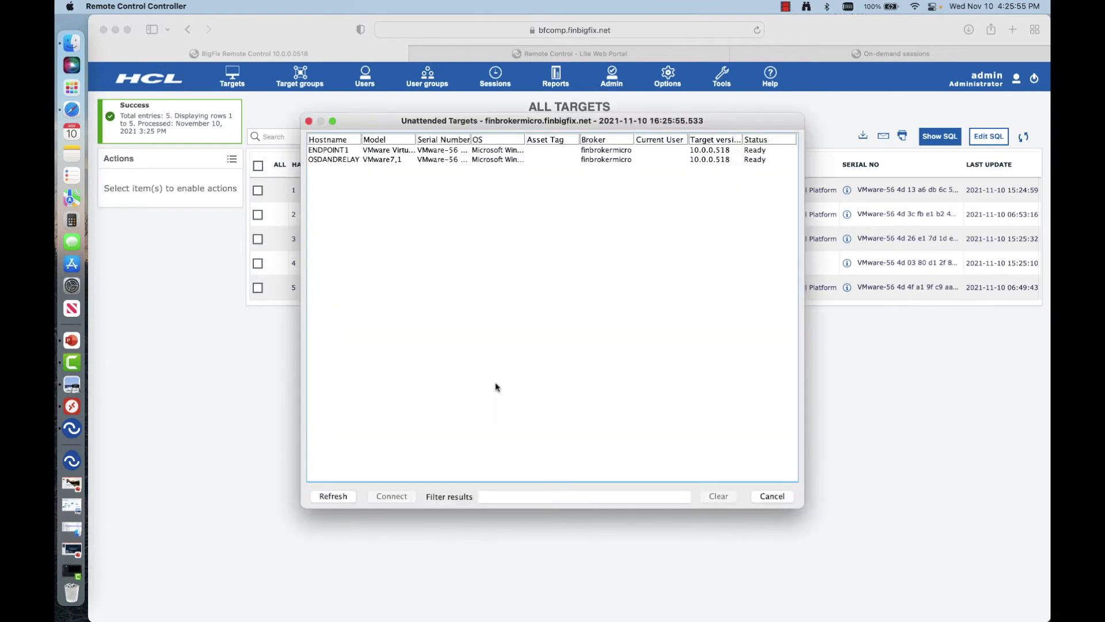
left_click(336, 152)
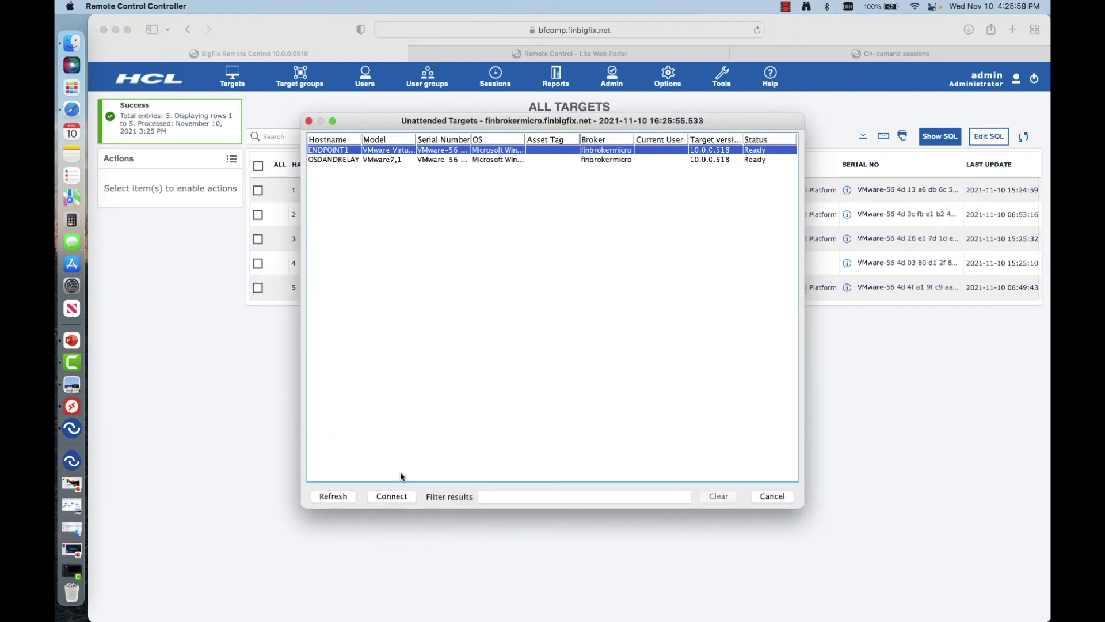
left_click(391, 497)
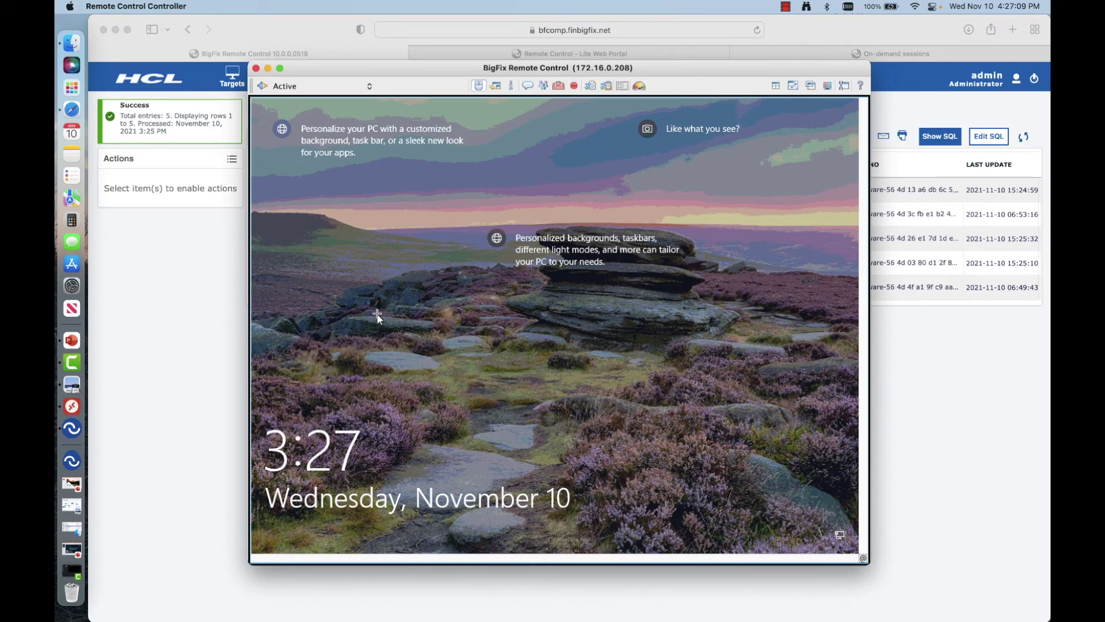
Step: Unlock the remote Windows 10 machine at 172.16.0.208 with the user's password and acknowledge the session notice
left_click(377, 316)
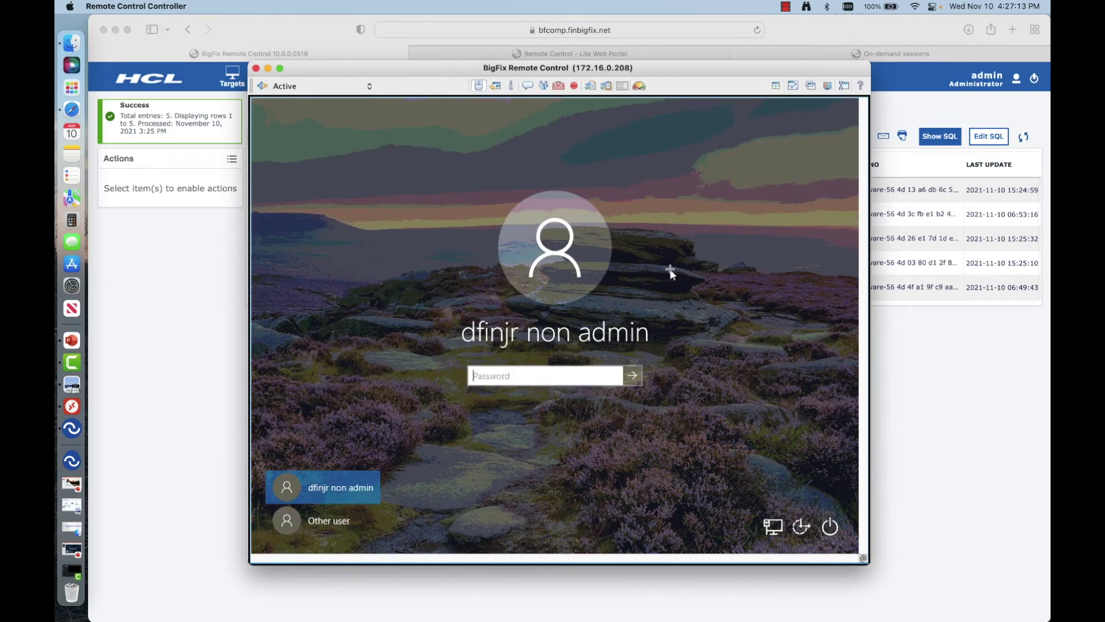
type("••••••••••••")
key("Return")
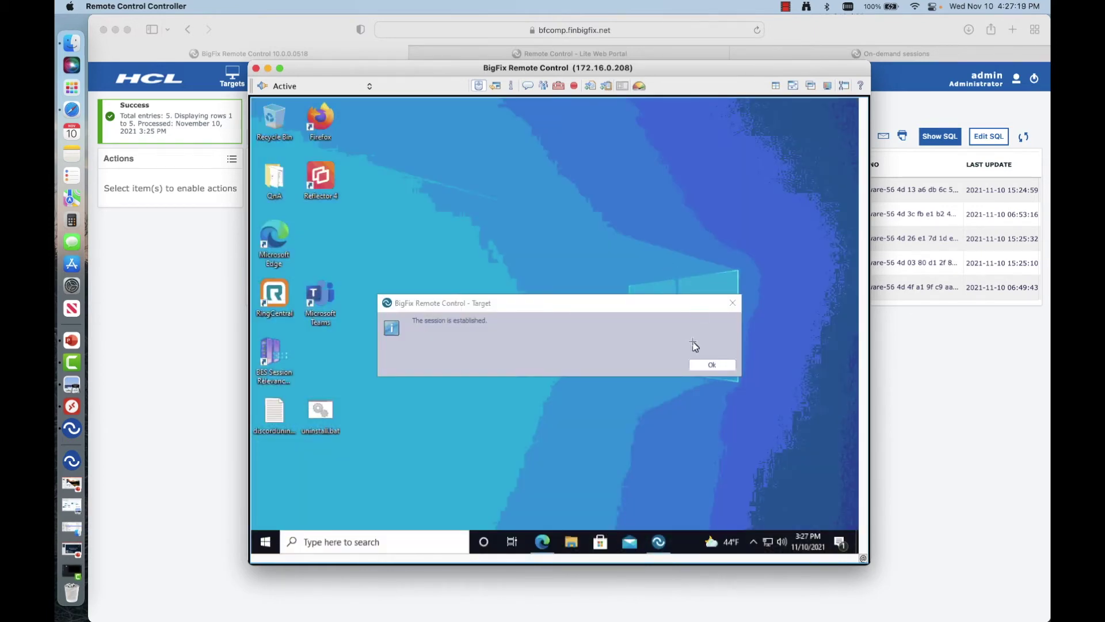
left_click(709, 366)
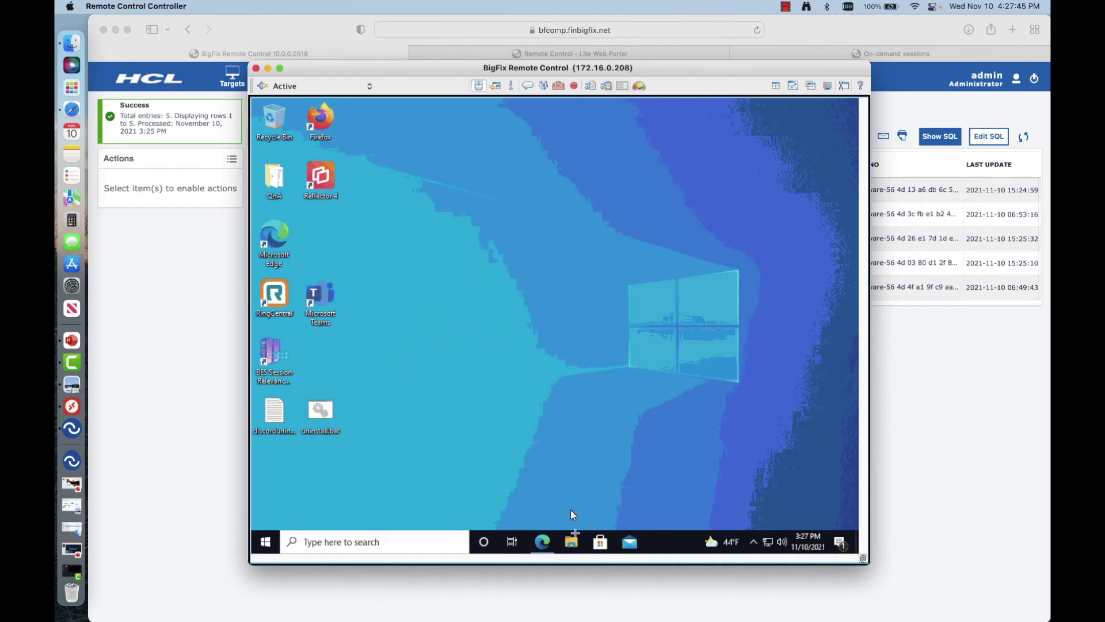
Step: Run vlc-3.0.16-win64.exe from the remote Downloads folder, cancel its admin prompt, and close Explorer
left_click(572, 541)
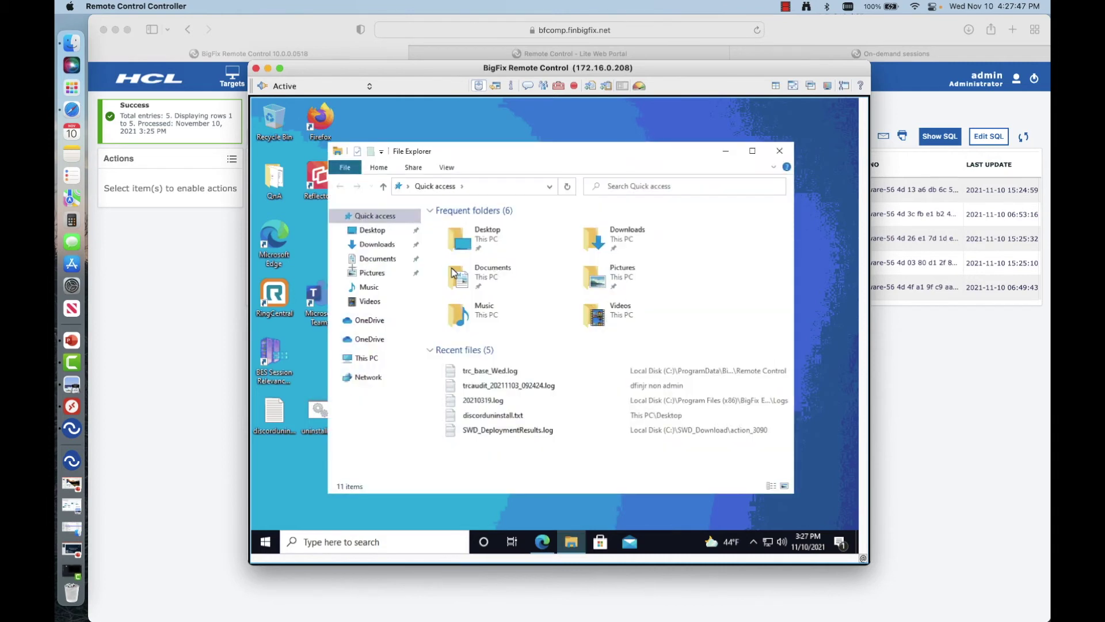
left_click(377, 246)
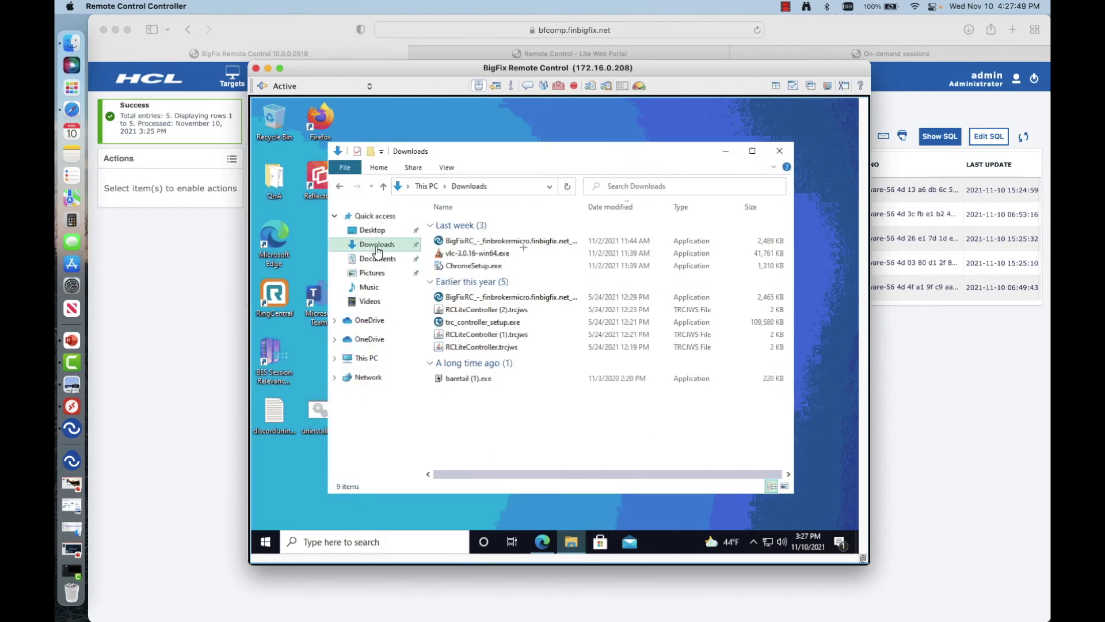
left_click(467, 257)
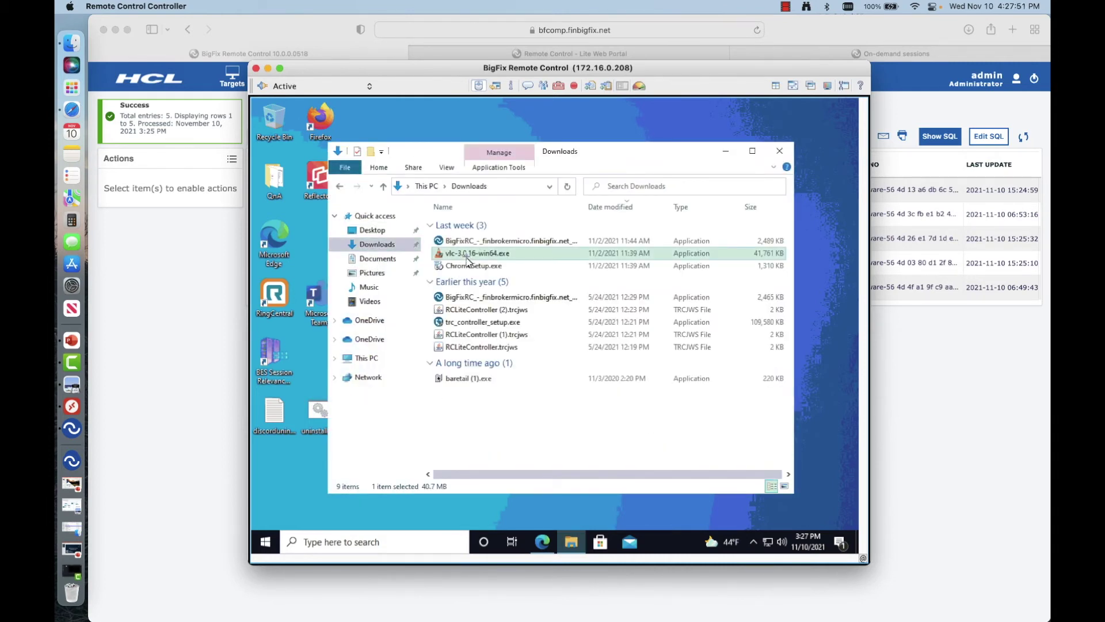
double_click(466, 256)
right_click(466, 256)
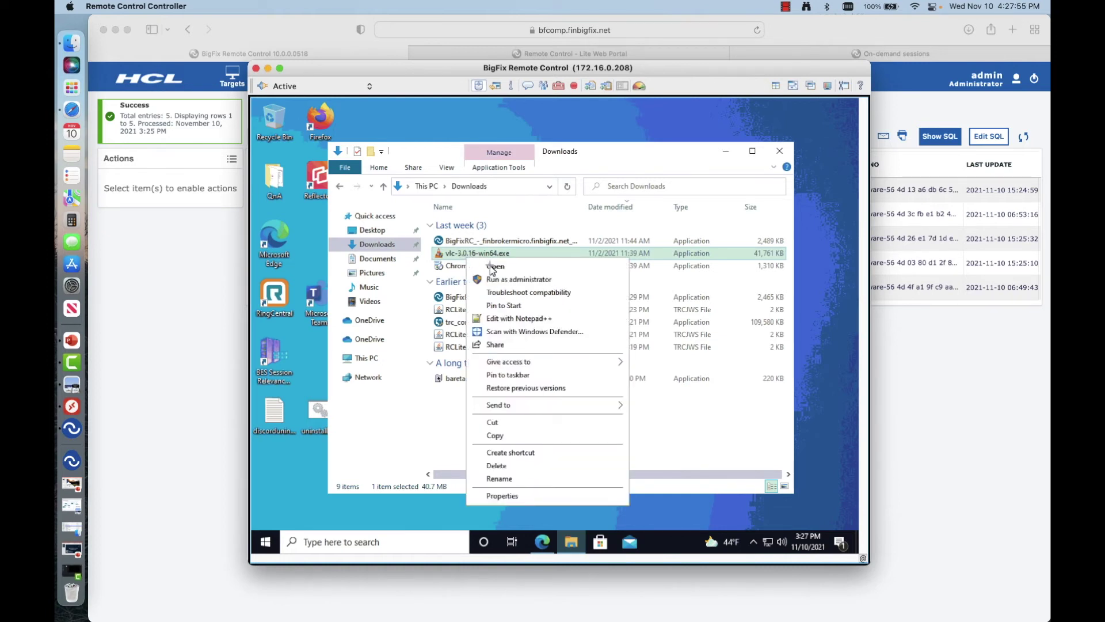
left_click(493, 270)
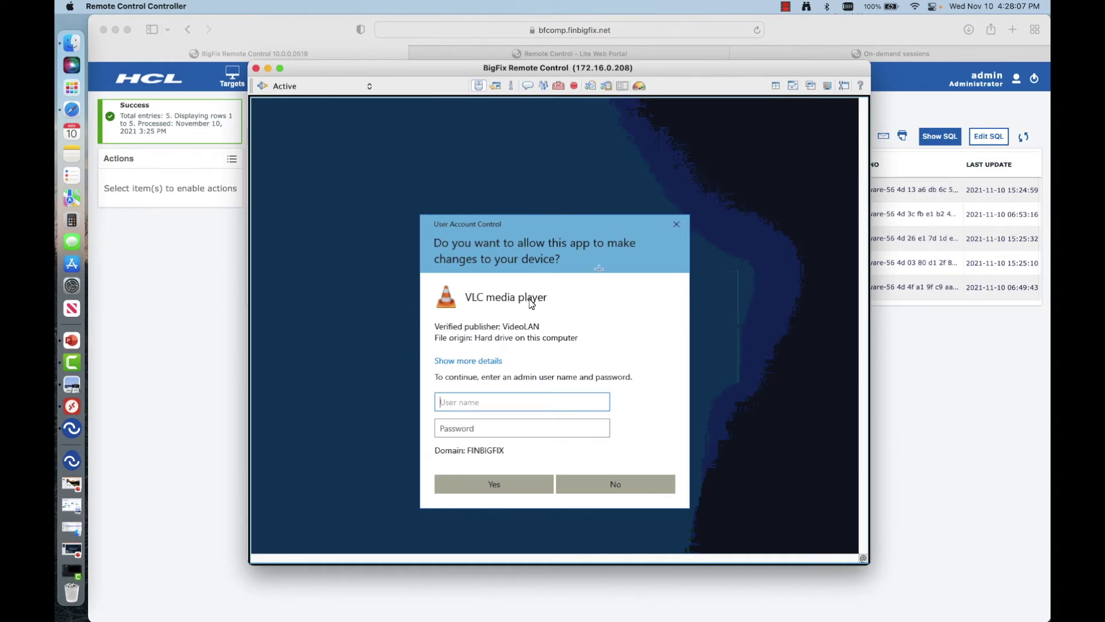
left_click(677, 226)
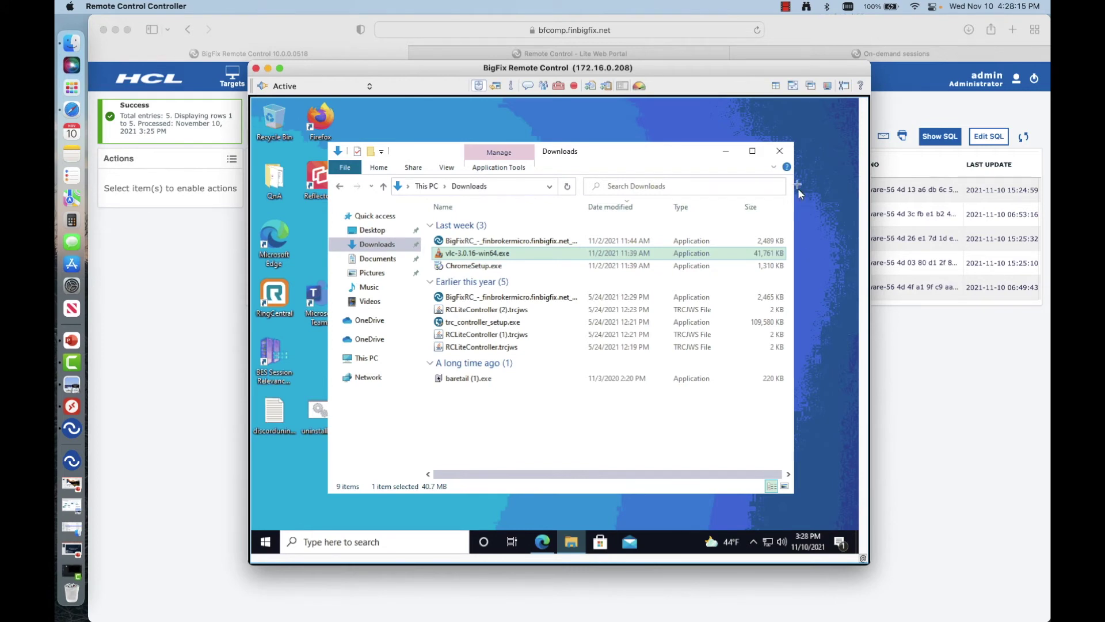
left_click(790, 153)
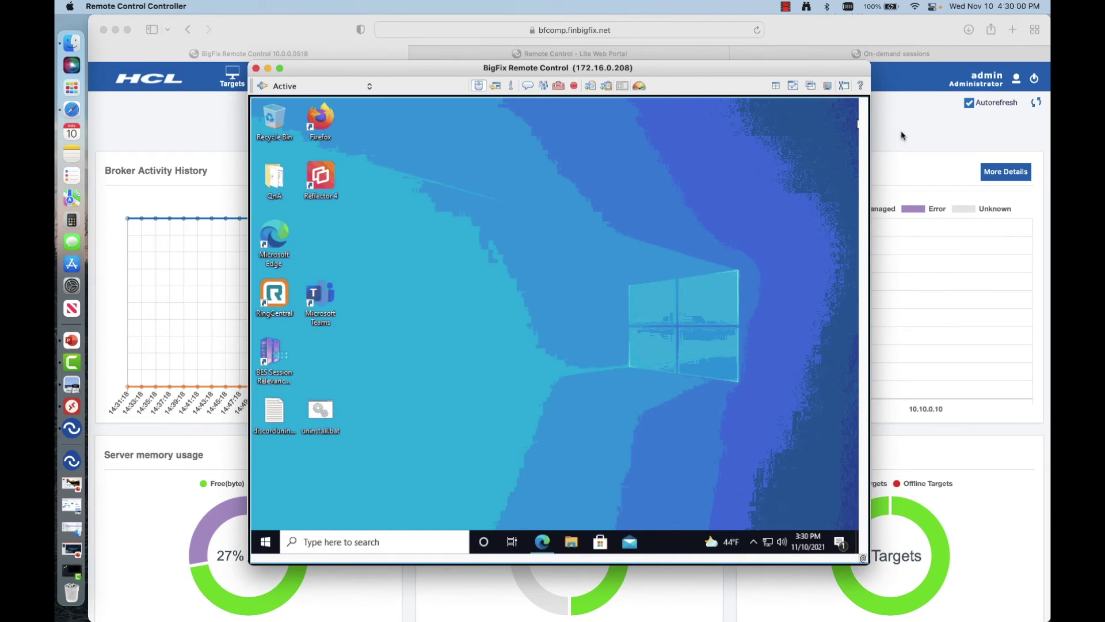
Step: Review the Deployment Status Dashboard charts in Safari, then switch to Win10 Endpoint1's remote desktop
left_click(902, 135)
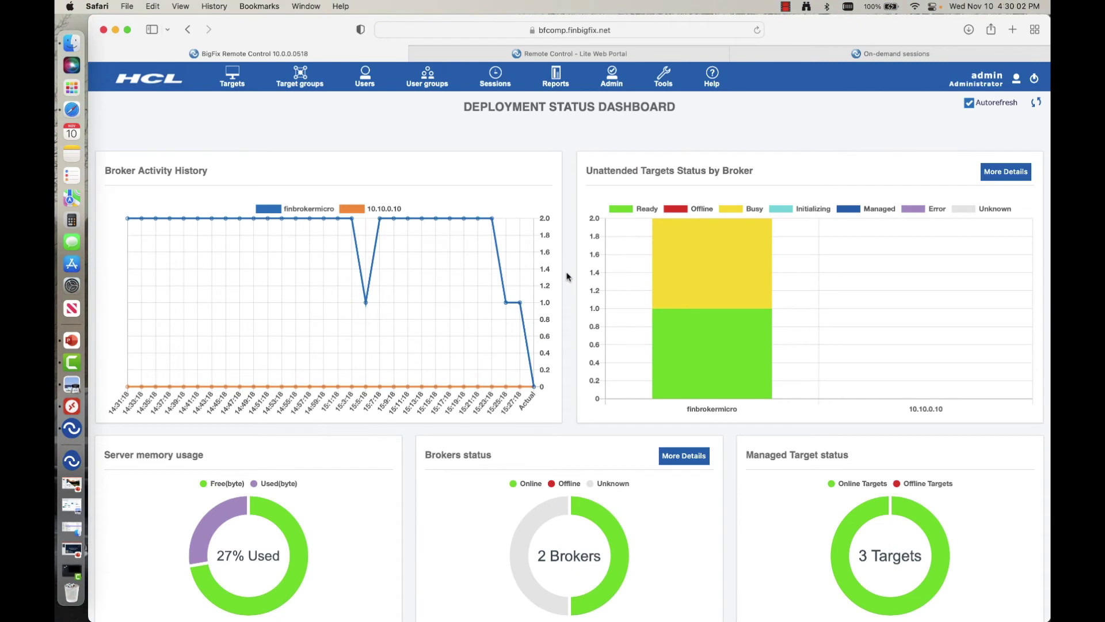
mouse_move(684, 326)
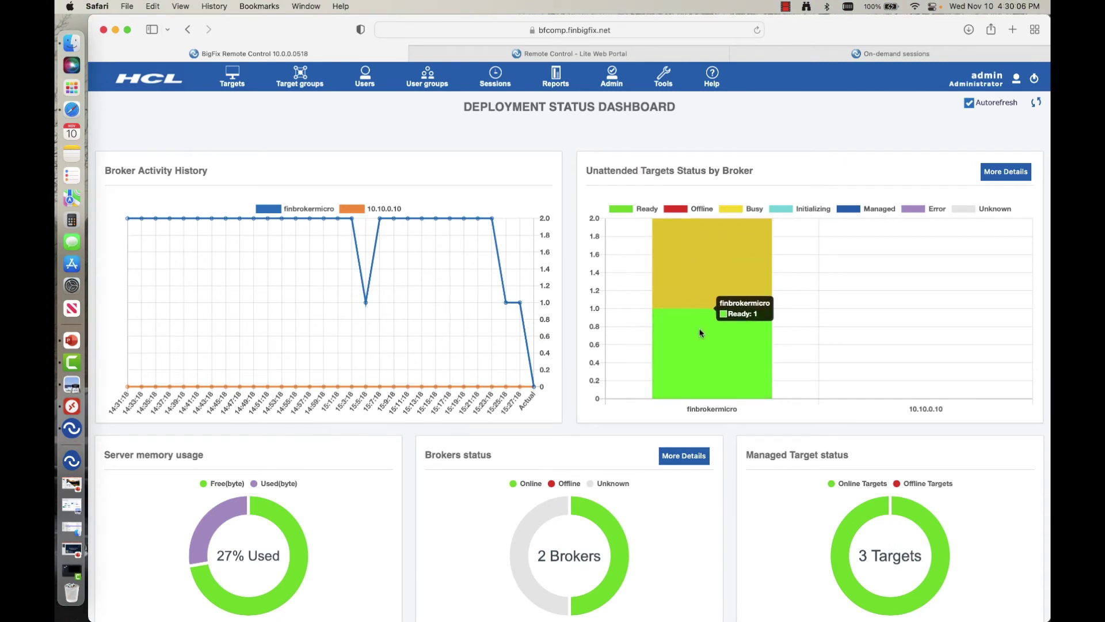
mouse_move(704, 294)
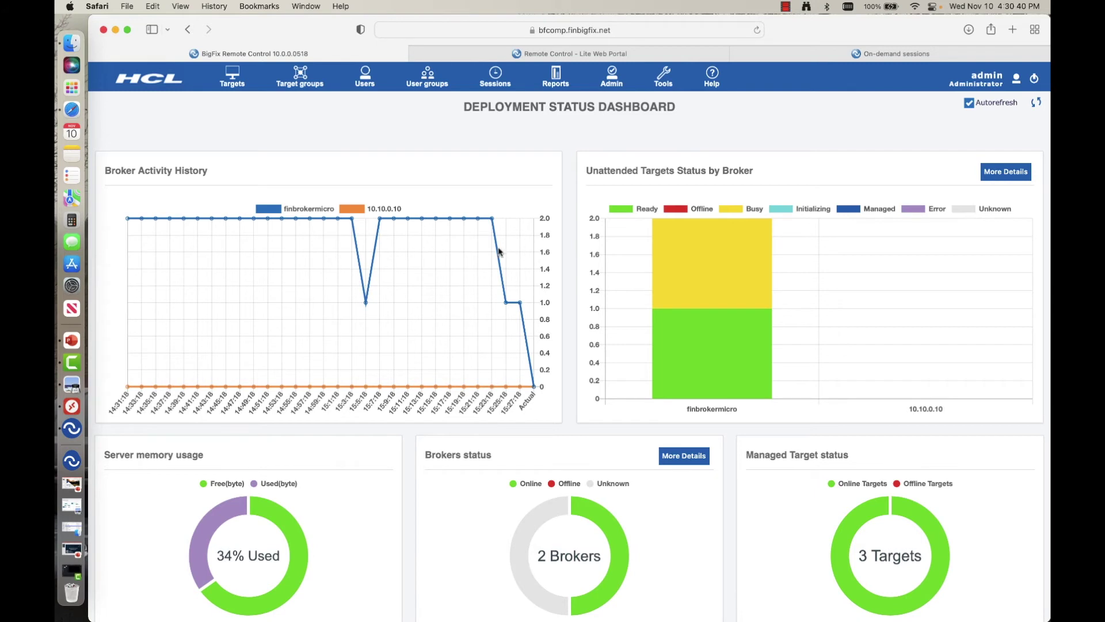
mouse_move(727, 276)
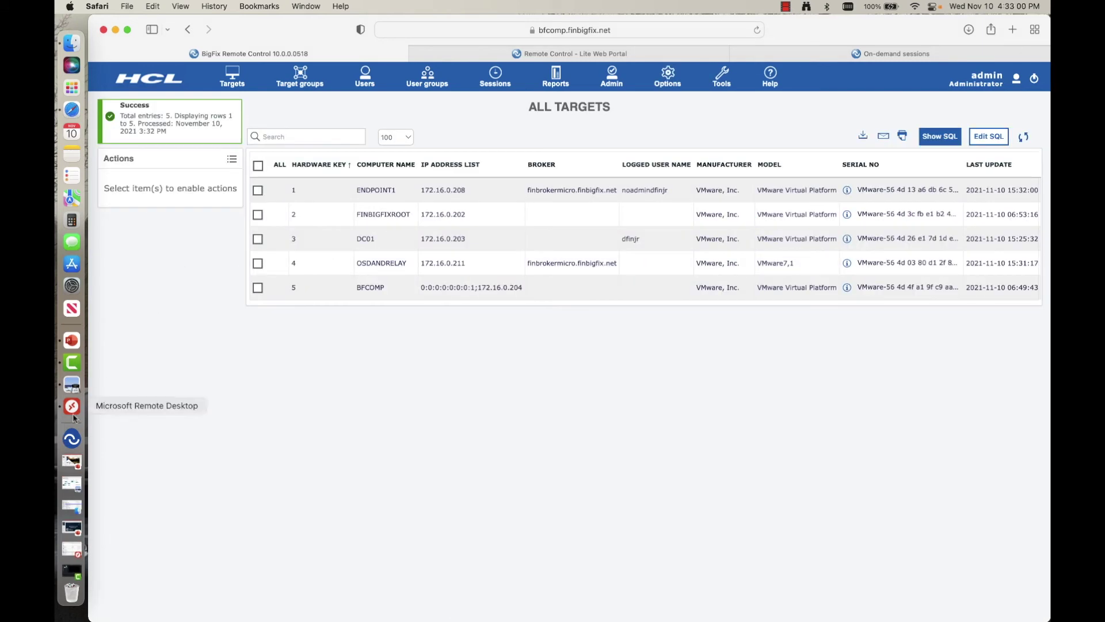
left_click(71, 407)
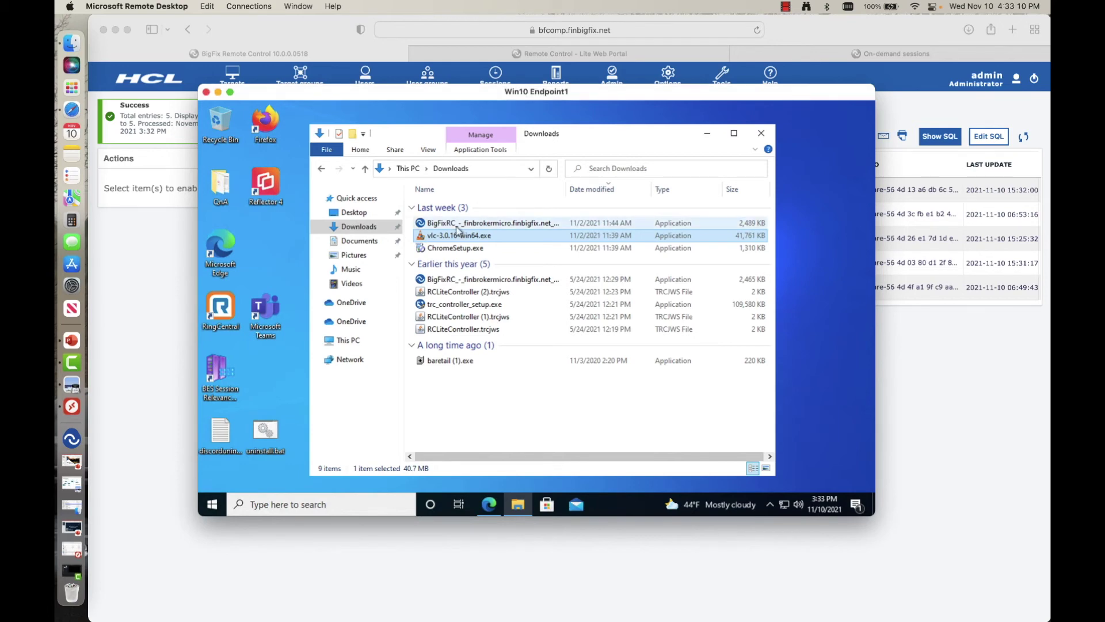
Step: Launch vlc-3.0.16-win64.exe on Win10 Endpoint1, dismiss its admin prompt, and return to the All Targets list
double_click(473, 236)
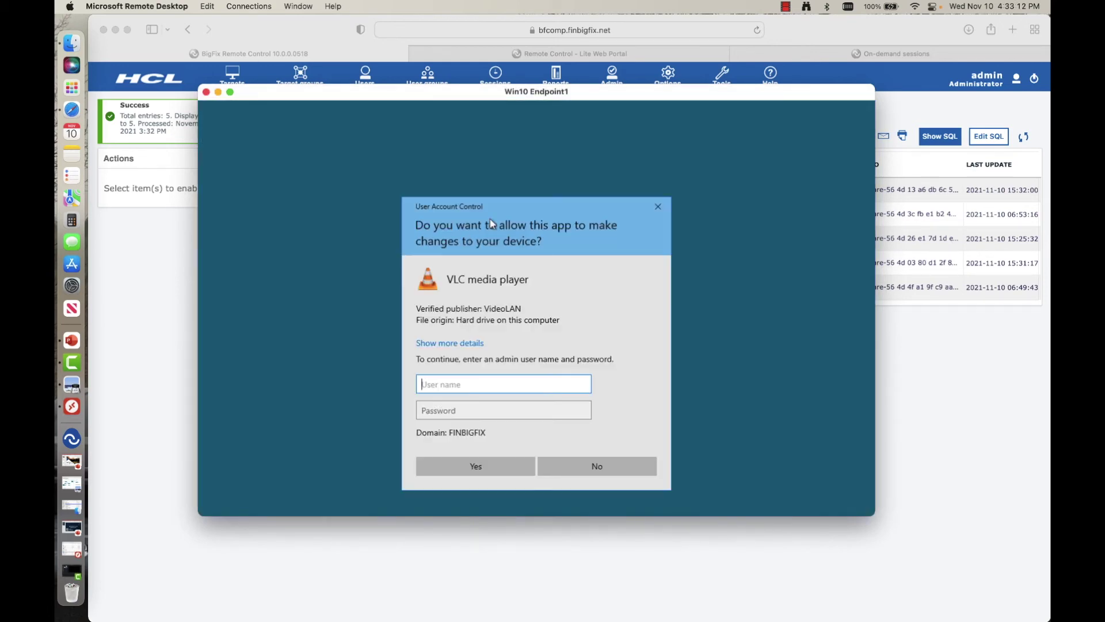
left_click(660, 210)
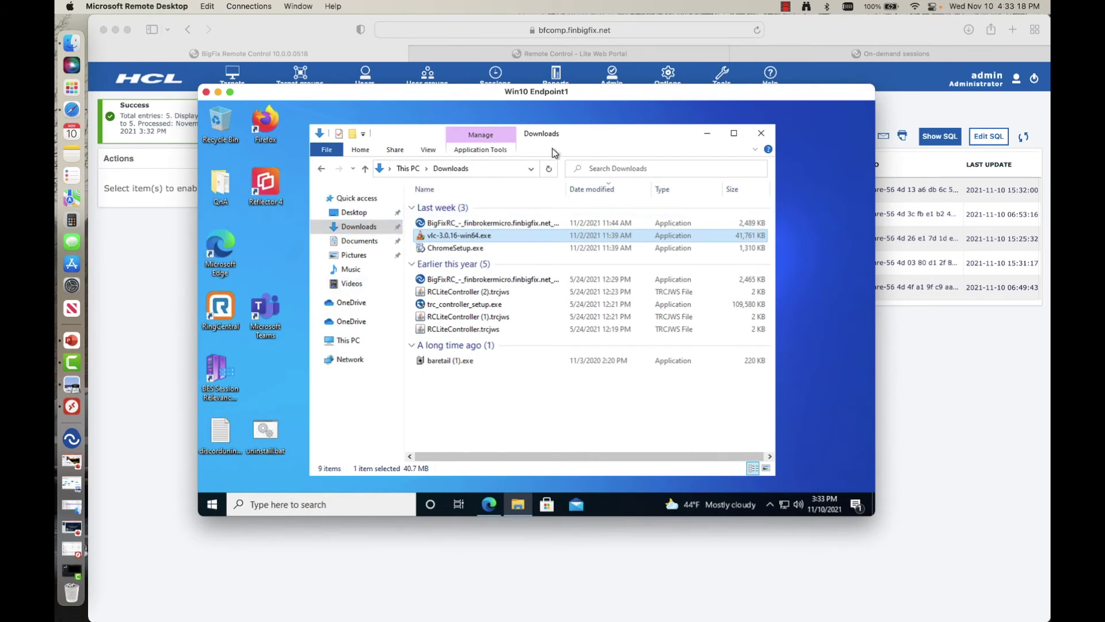
left_click(163, 281)
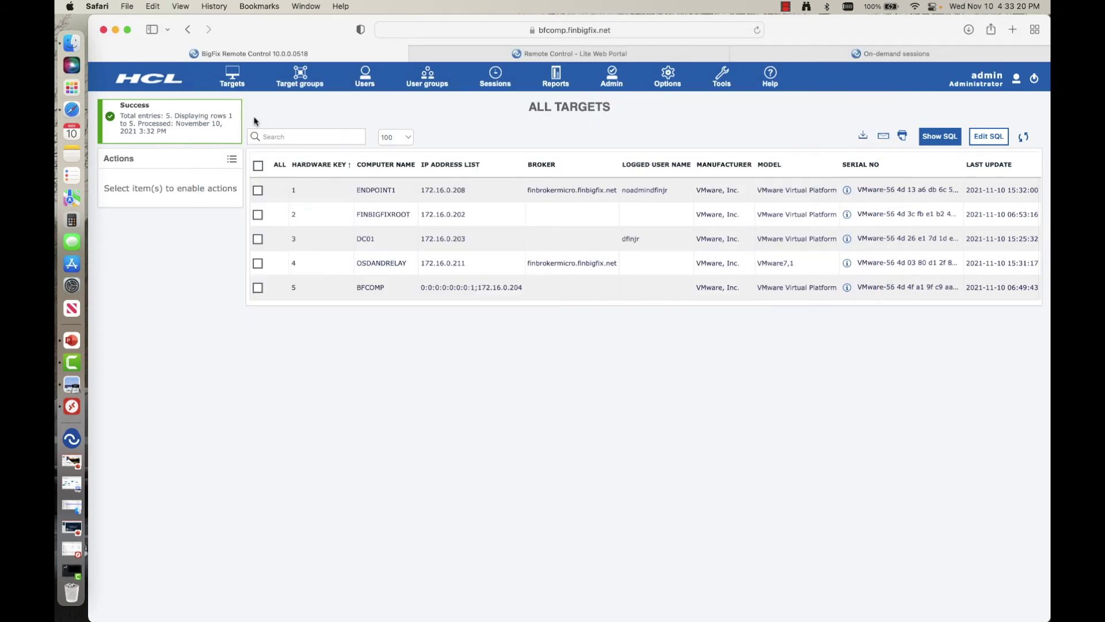
Step: Start a broker session from Targets, open the downloaded .trcjws file, and copy the connection URL
left_click(232, 81)
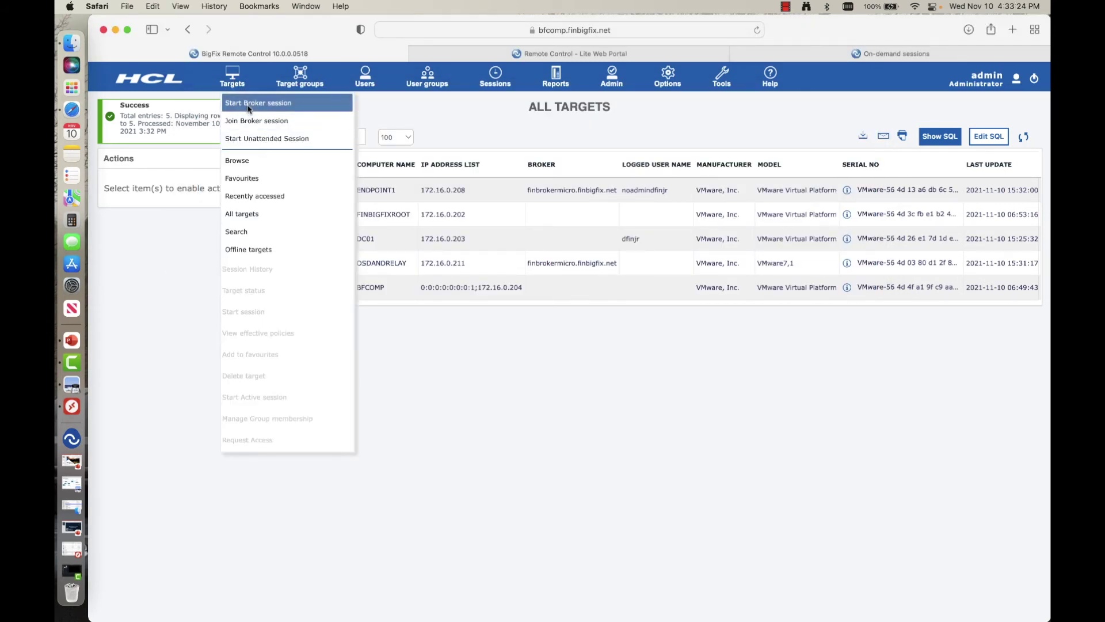
left_click(195, 57)
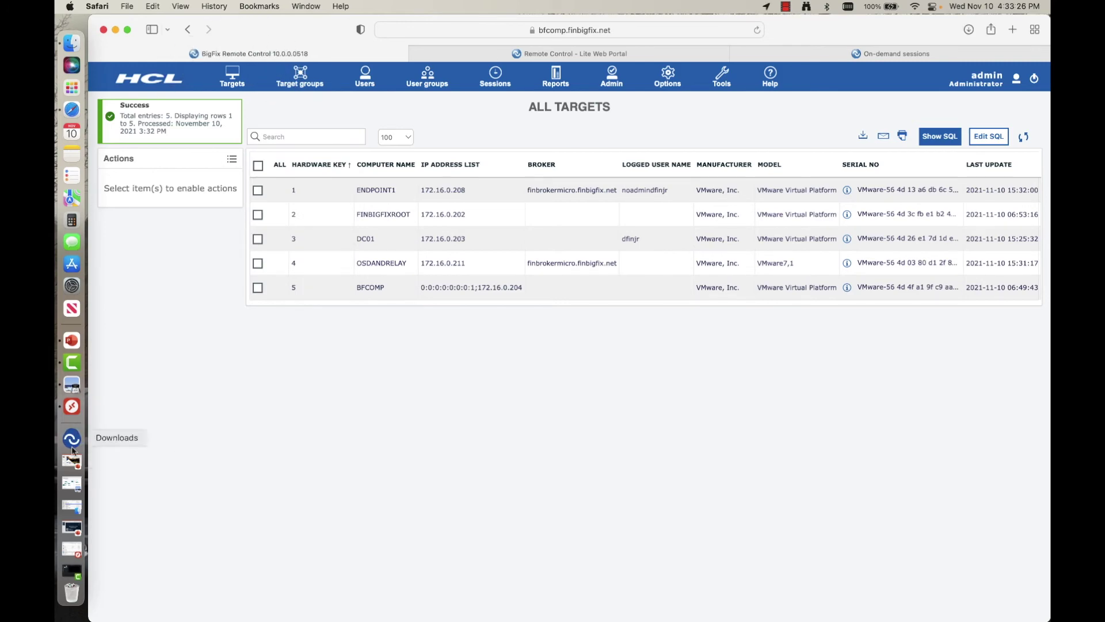
left_click(72, 447)
left_click(143, 166)
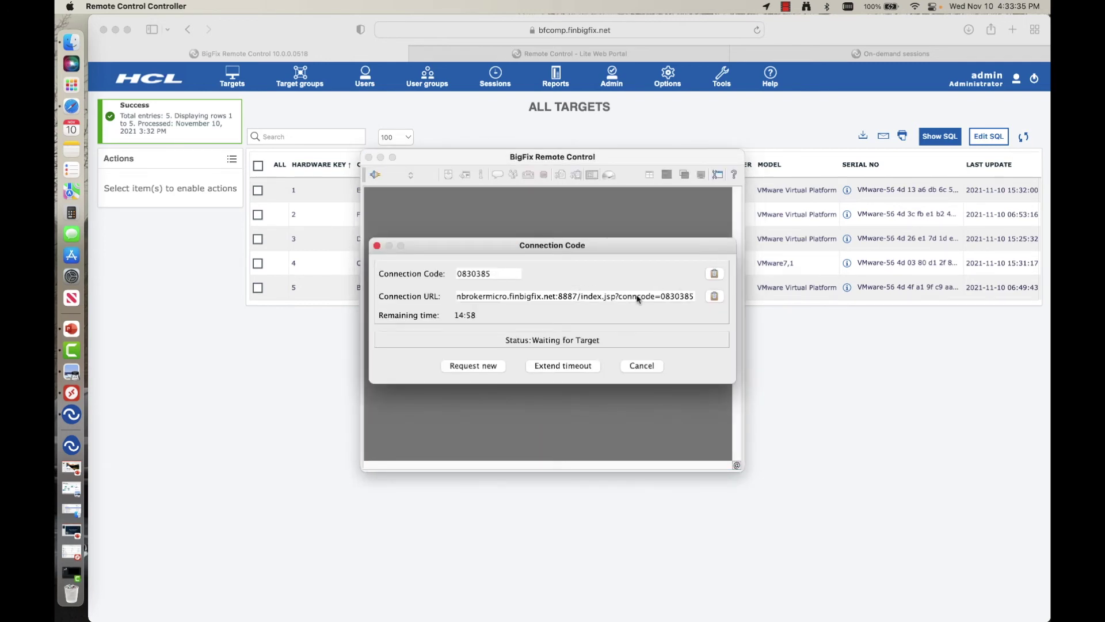
left_click(716, 295)
Step: Load the pasted broker URL in the endpoint's Edge, bypassing the certificate warning to reach On-demand sessions
left_click(72, 394)
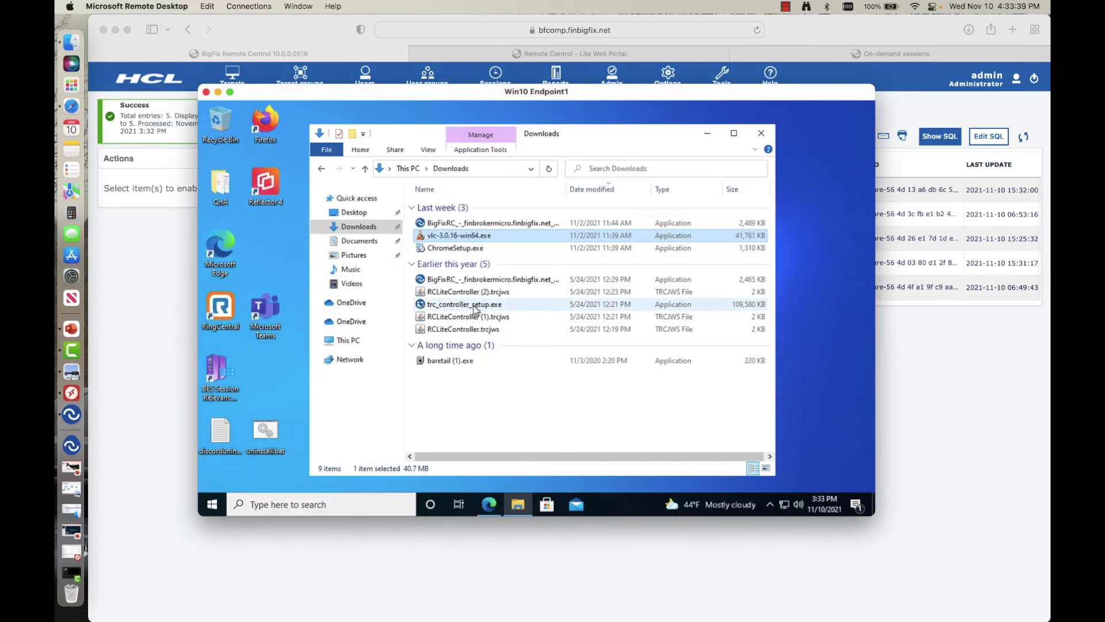
left_click(489, 504)
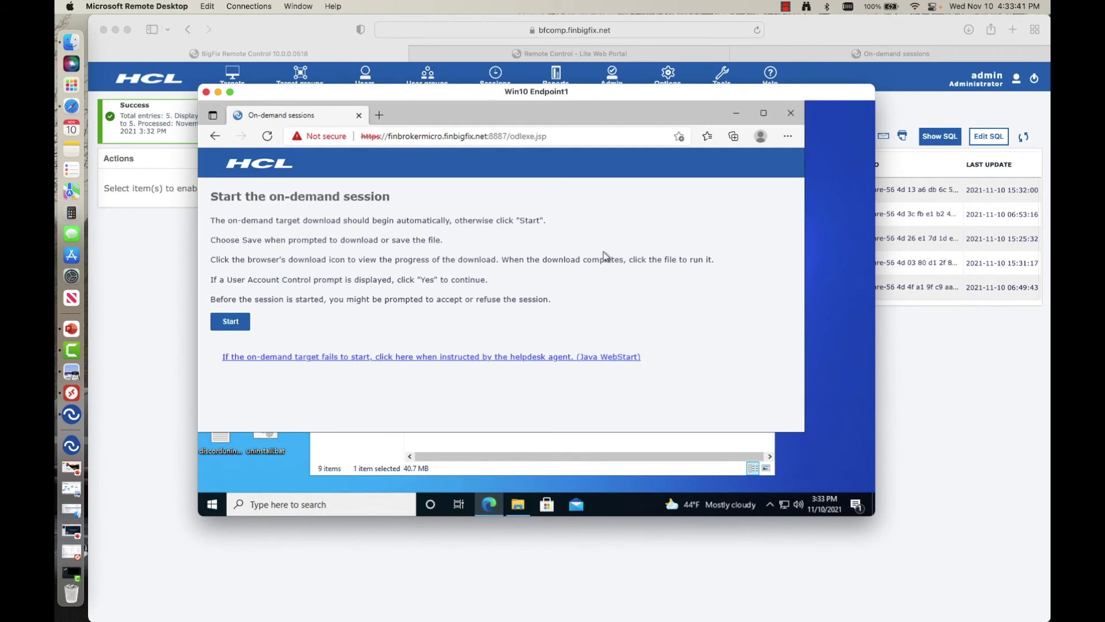
left_click(379, 115)
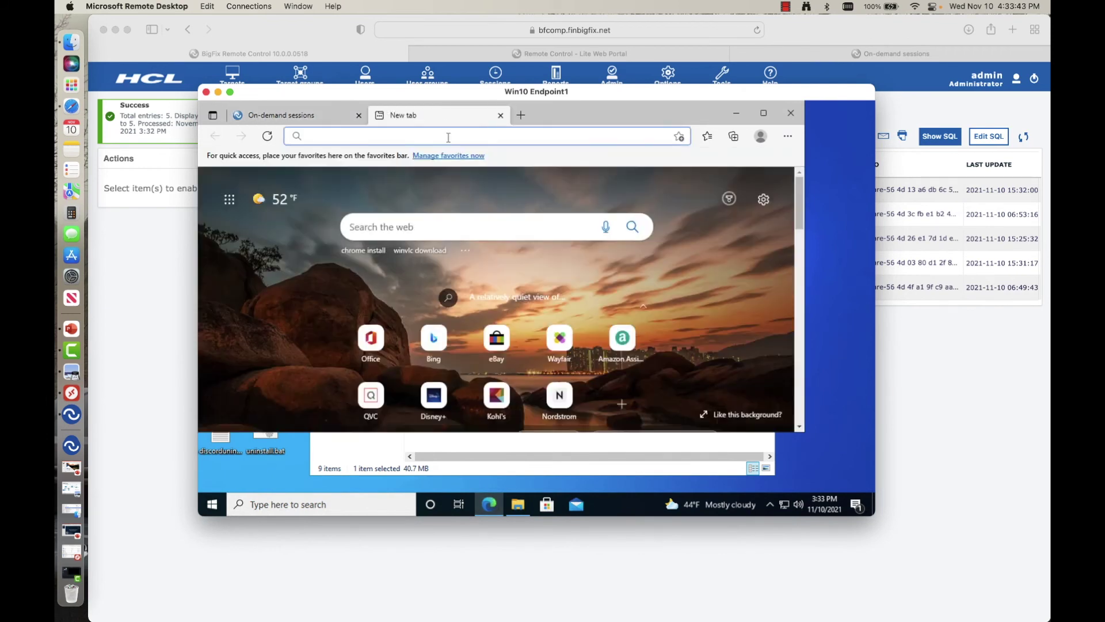
key("ctrl+v")
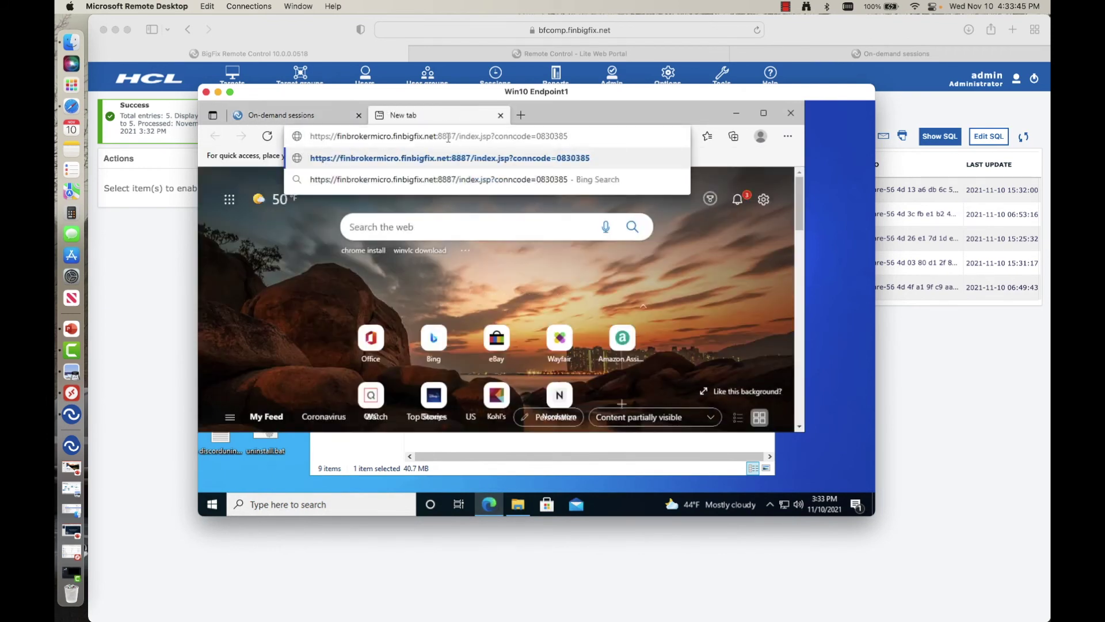
key("Return")
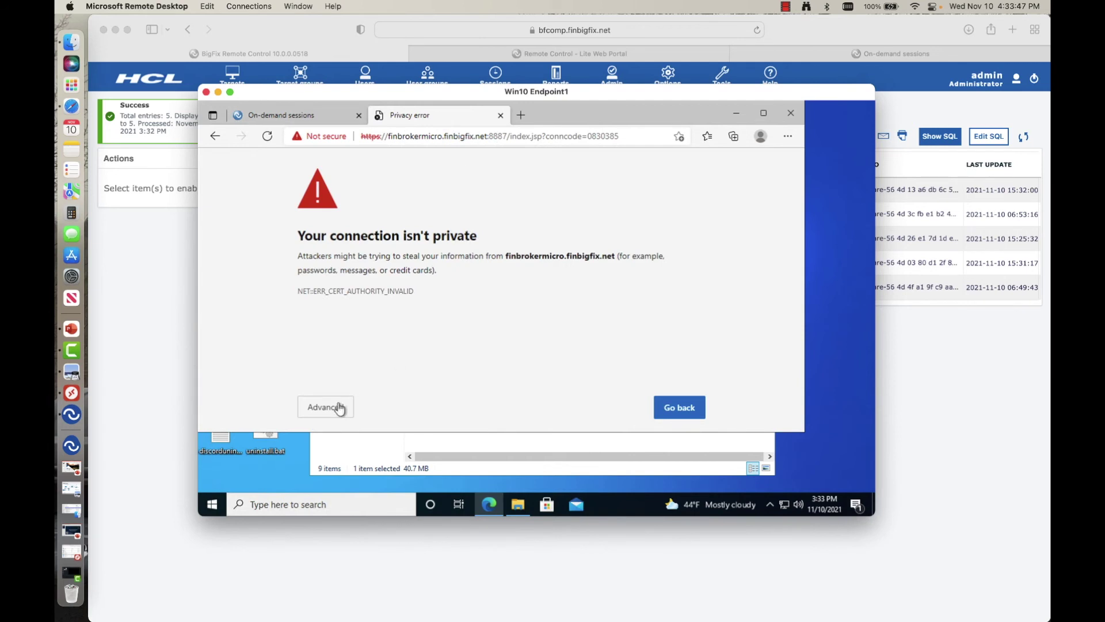
left_click(336, 408)
left_click(422, 245)
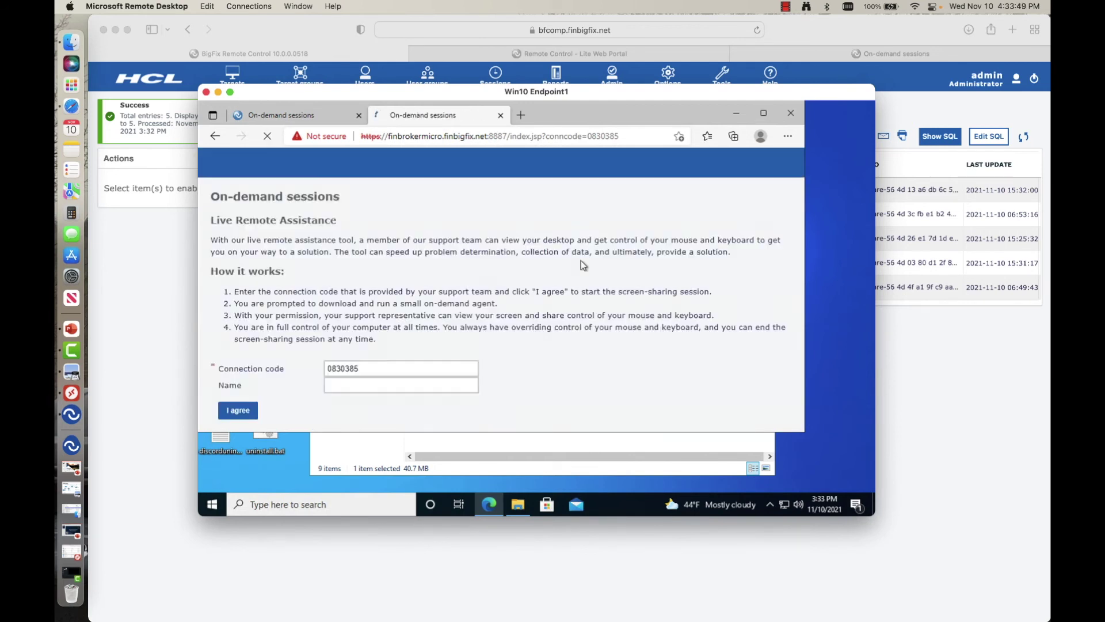
Step: Enter the requester's name in the Name field
left_click(400, 391)
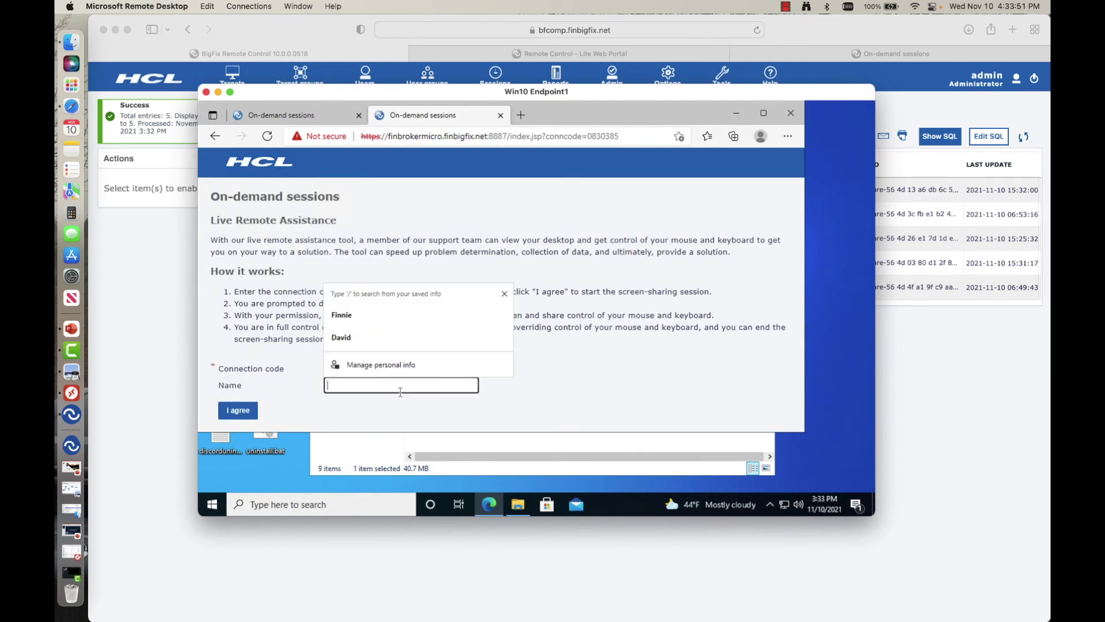
type("Finnie")
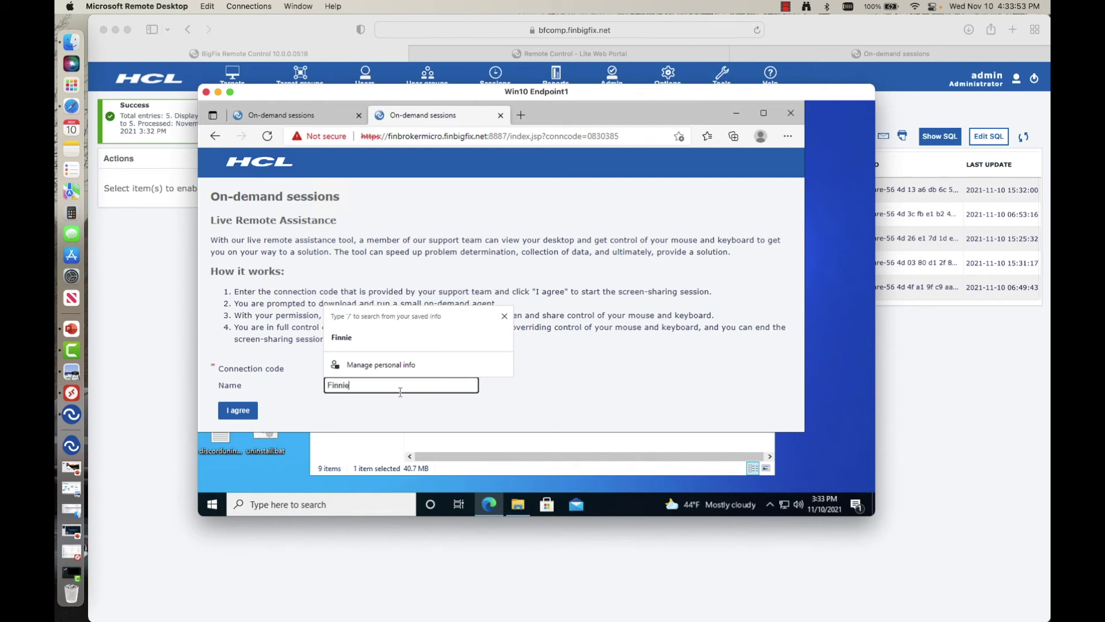
left_click(613, 403)
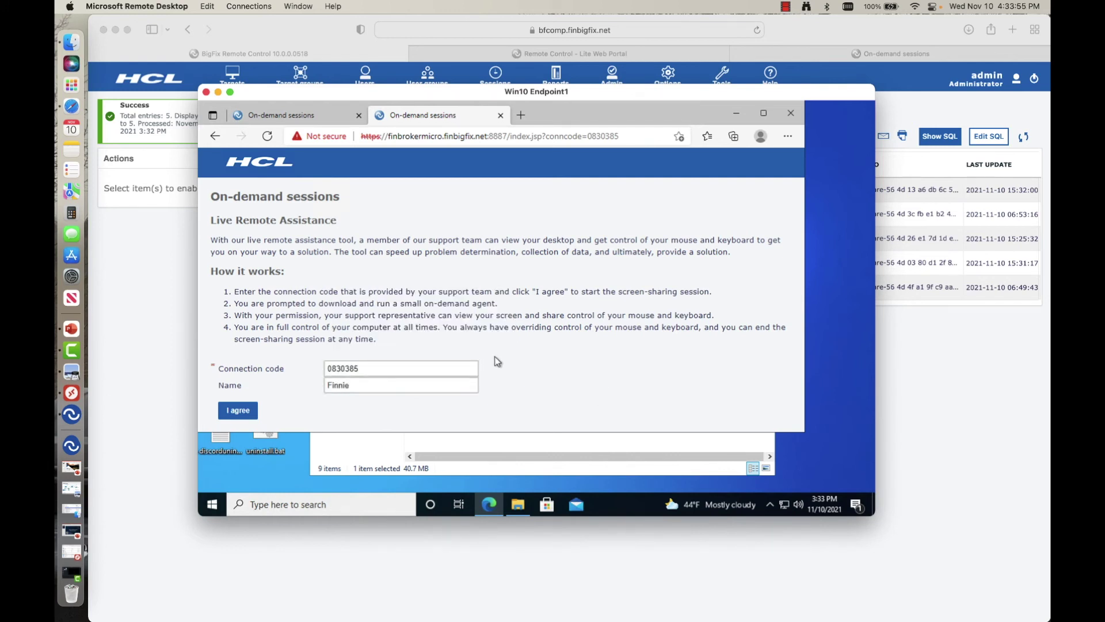
Step: Agree to the terms, run the downloaded BigFixRC target file, confirm OK, and accept the Active mode session
left_click(249, 408)
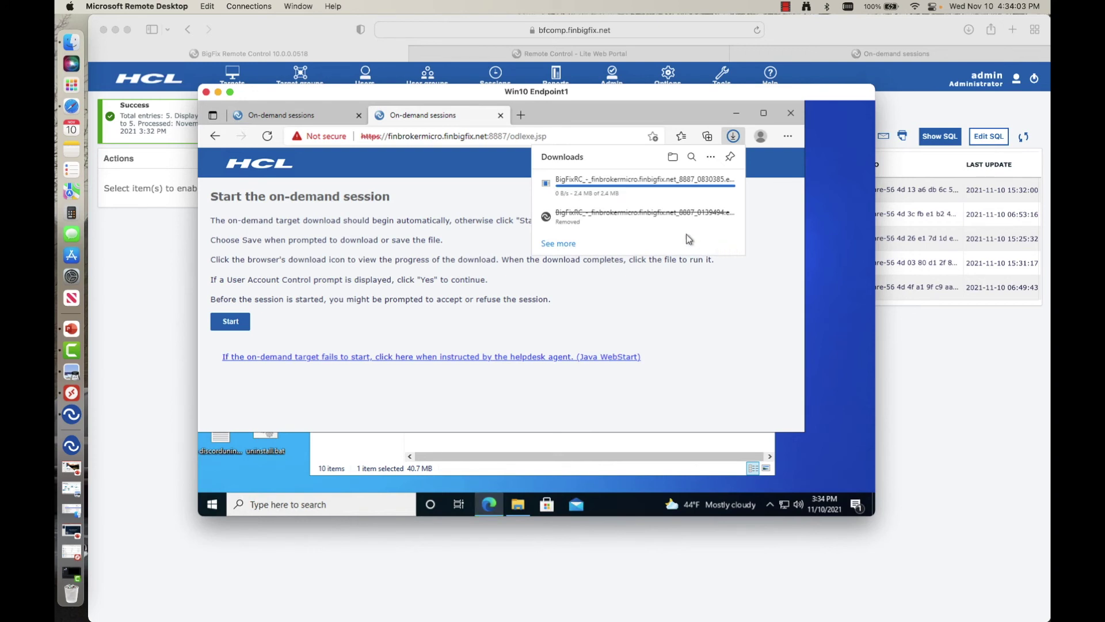
left_click(568, 196)
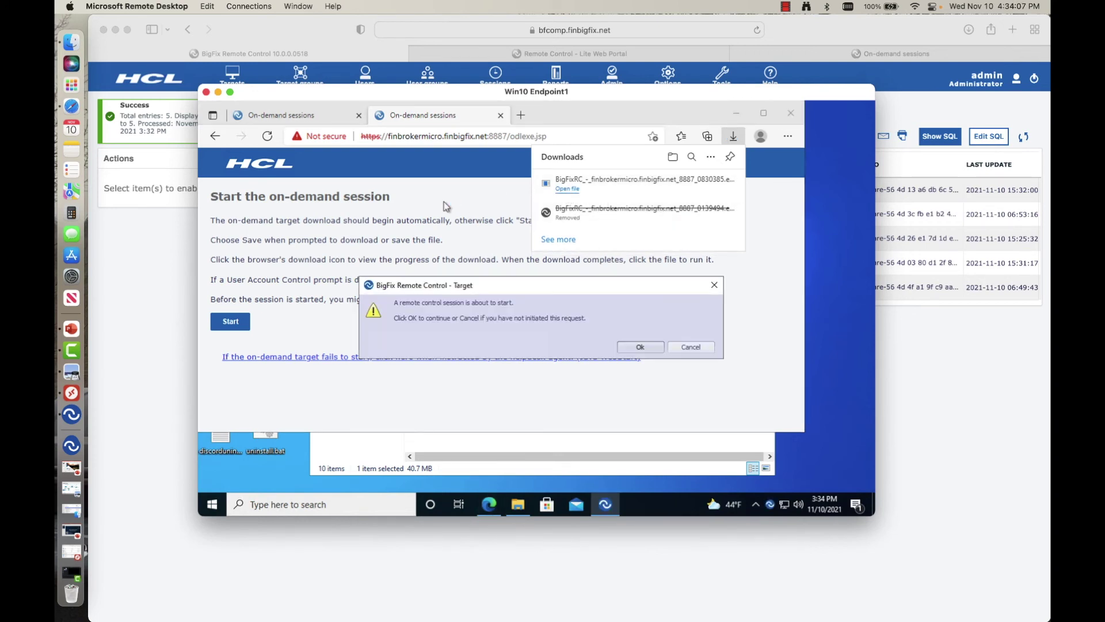
left_click(638, 347)
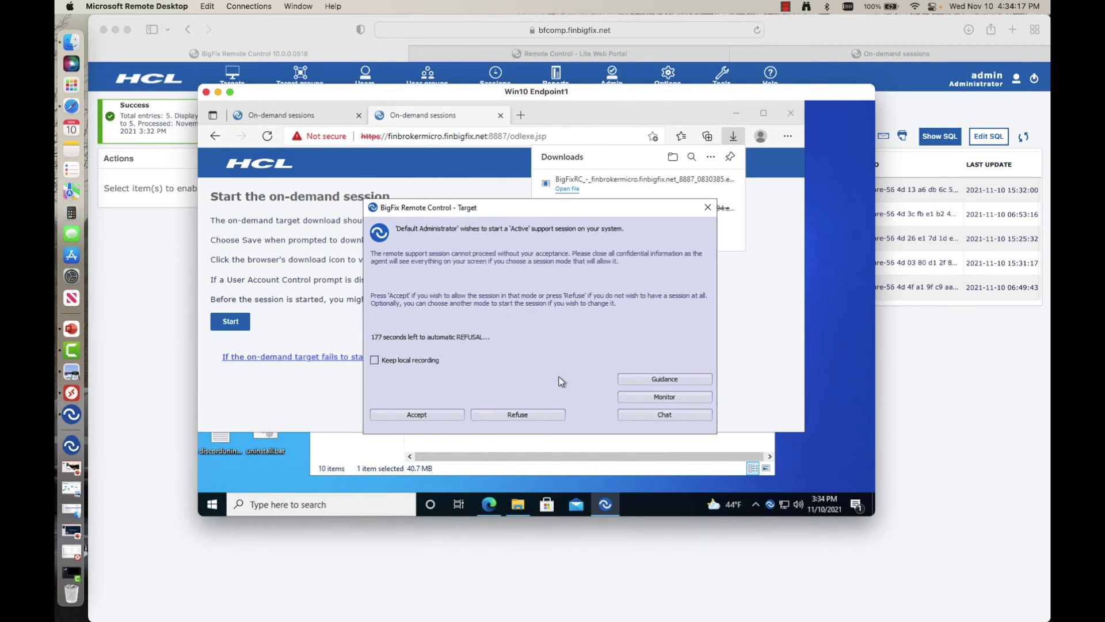
left_click(420, 415)
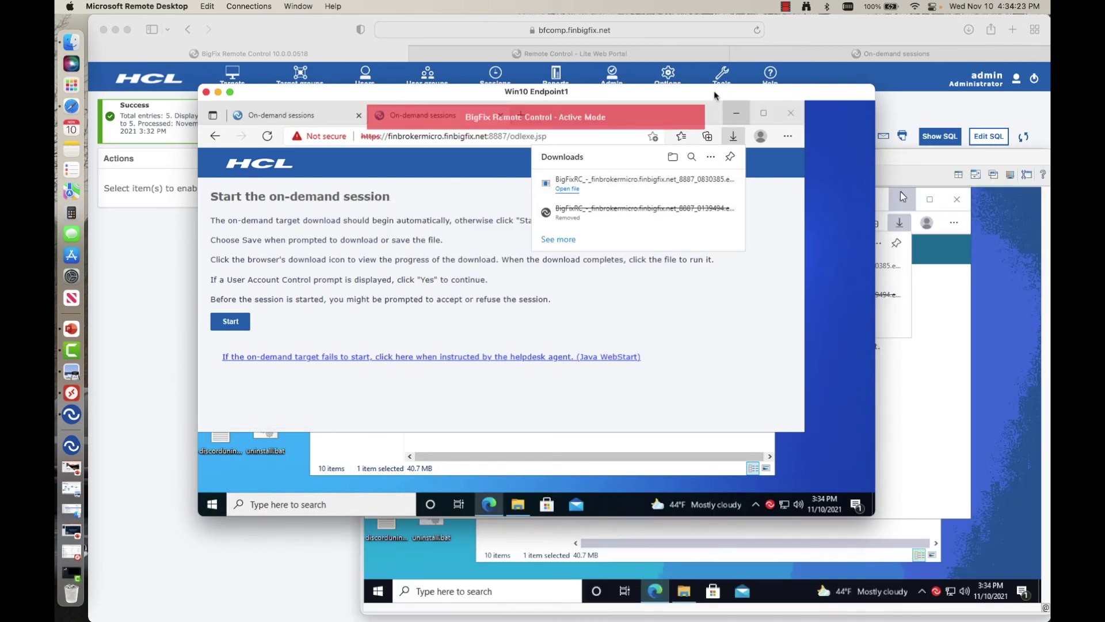
Step: Move the Remote Desktop window aside, close Edge's downloads list, and run vlc-3.0.16-win64.exe from Downloads
left_click_drag(713, 91, 600, 11)
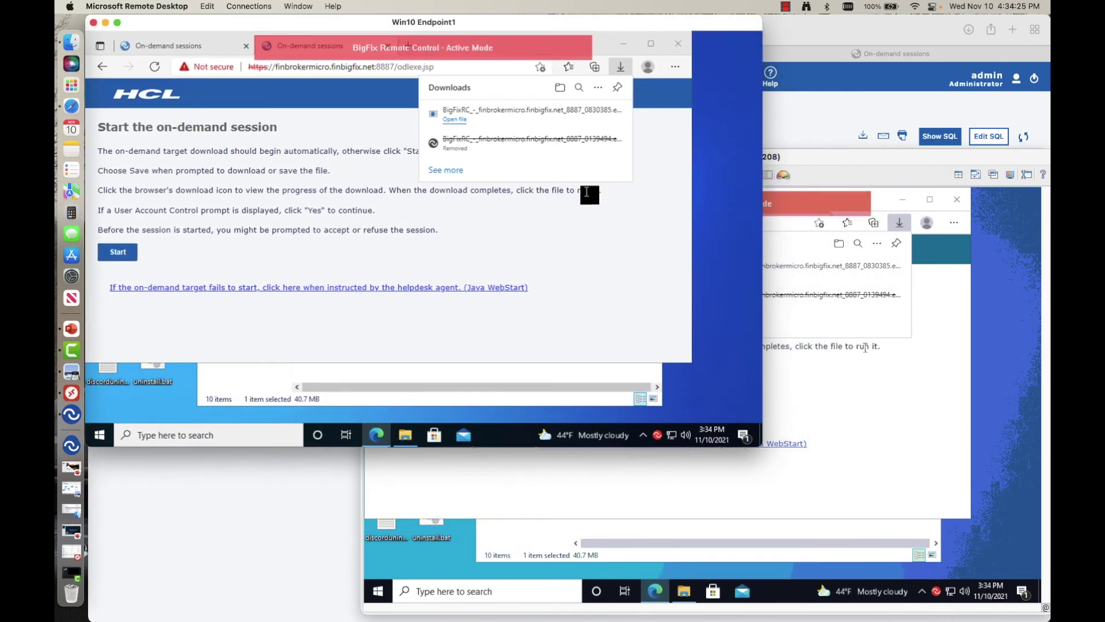
left_click(626, 230)
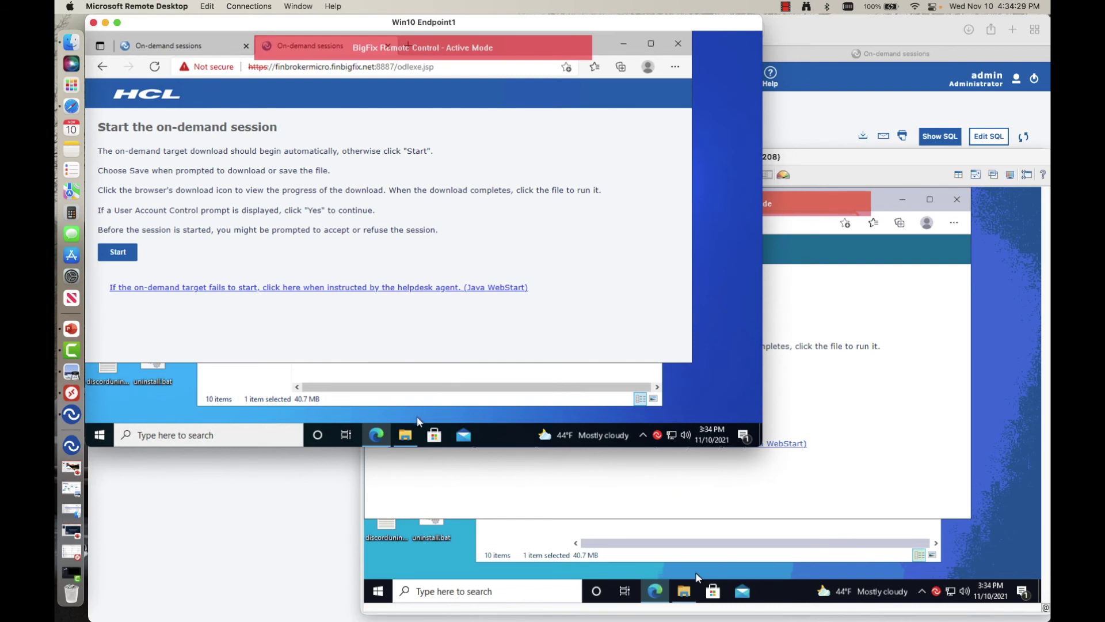
left_click(405, 435)
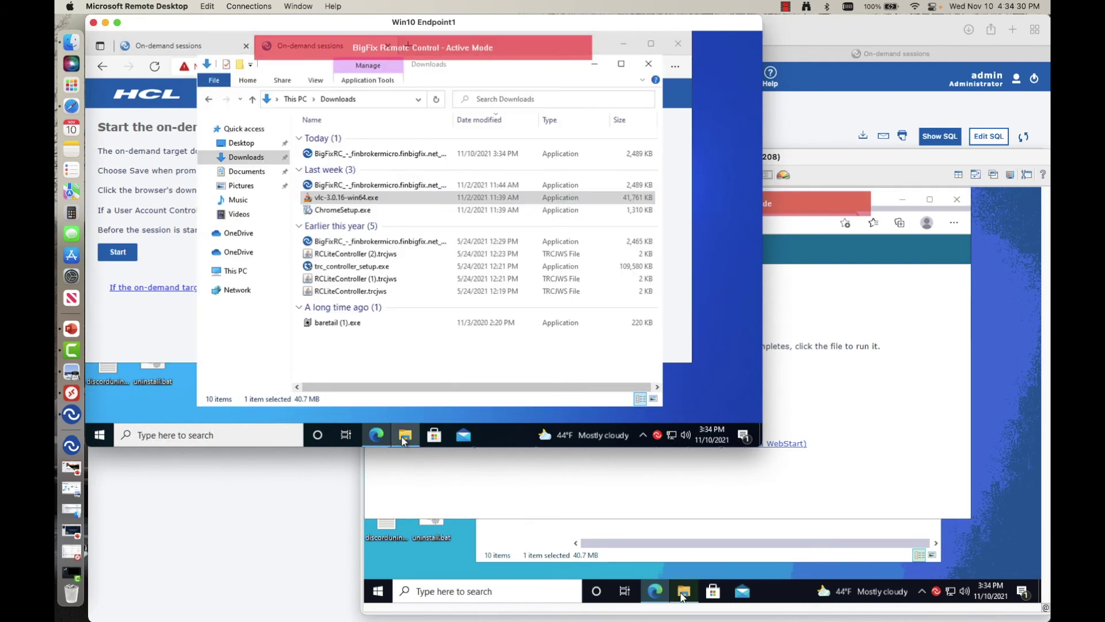
double_click(352, 197)
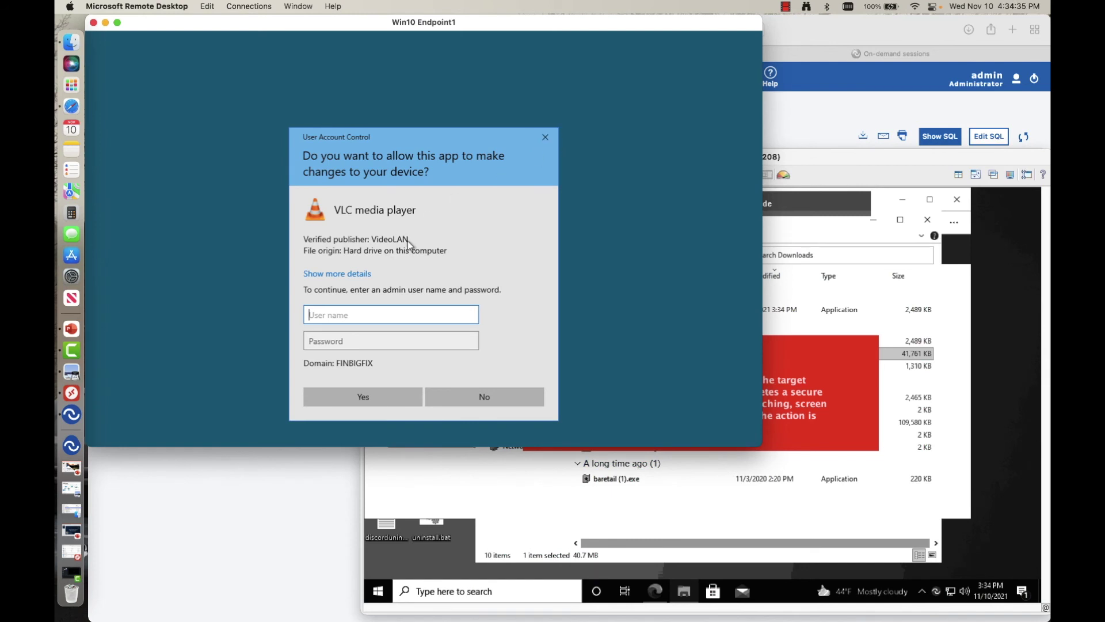
left_click(838, 156)
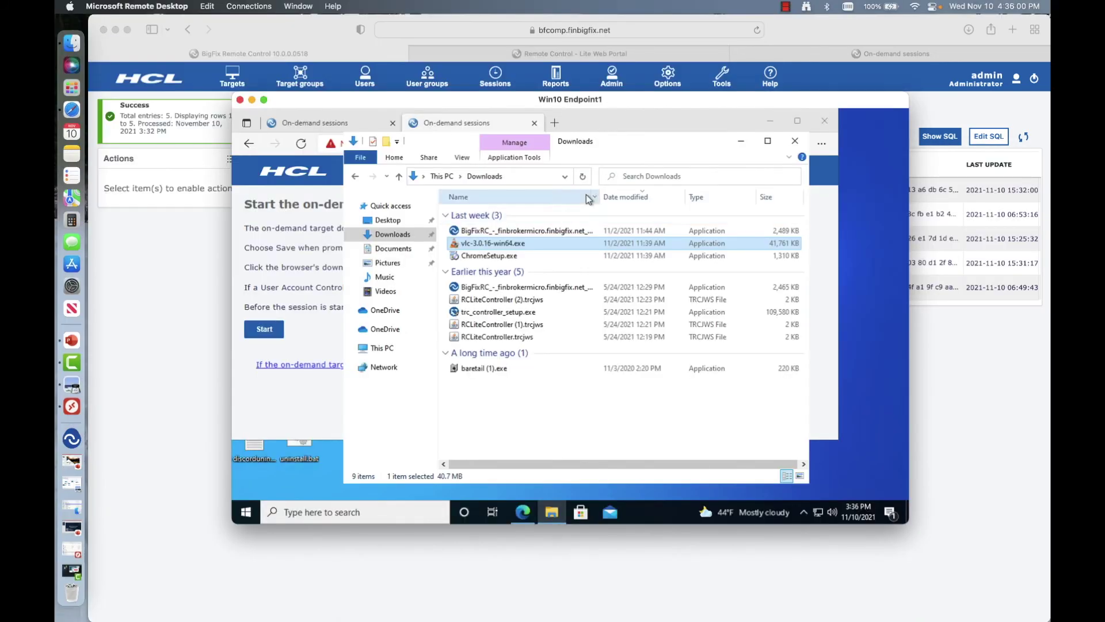
Step: Inspect the BigFix target agent's tray icon options on the endpoint, then return to Safari
left_click(804, 510)
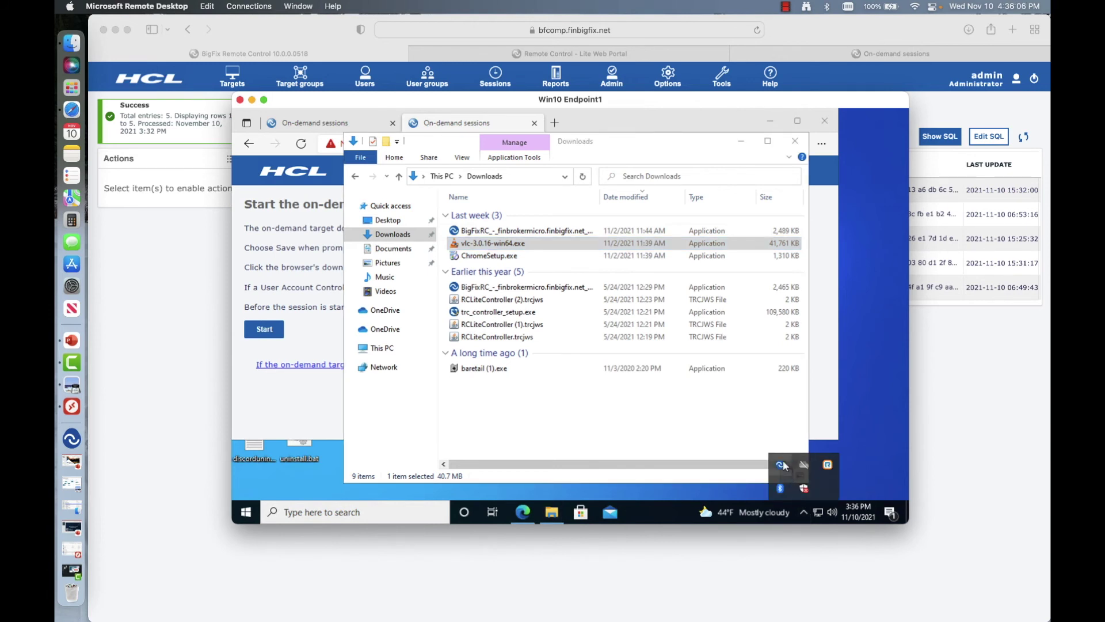
mouse_move(784, 466)
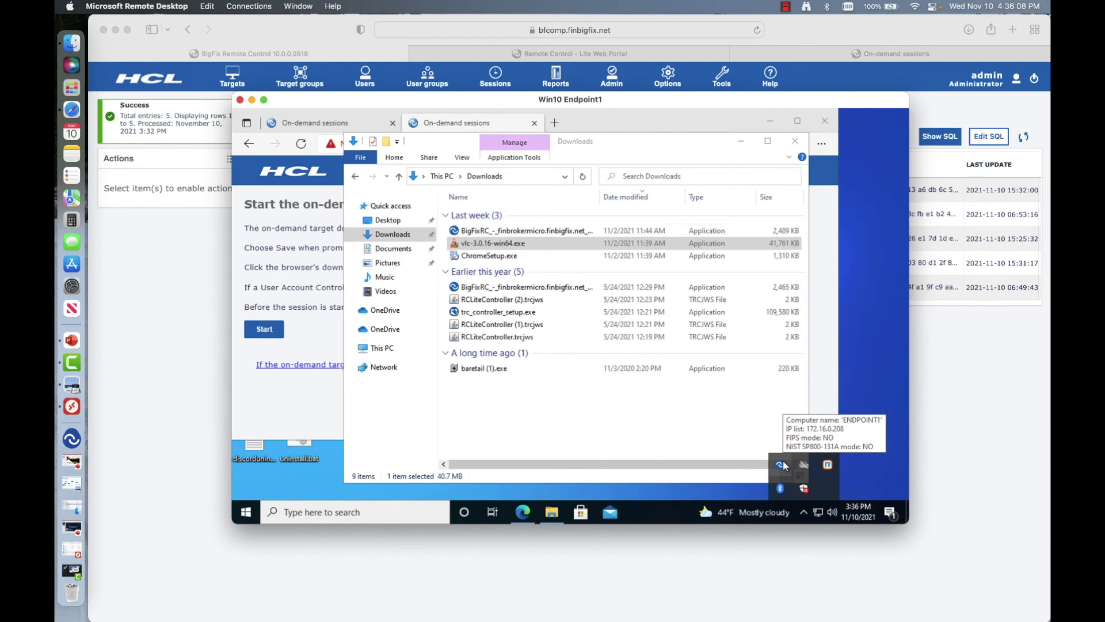
right_click(784, 465)
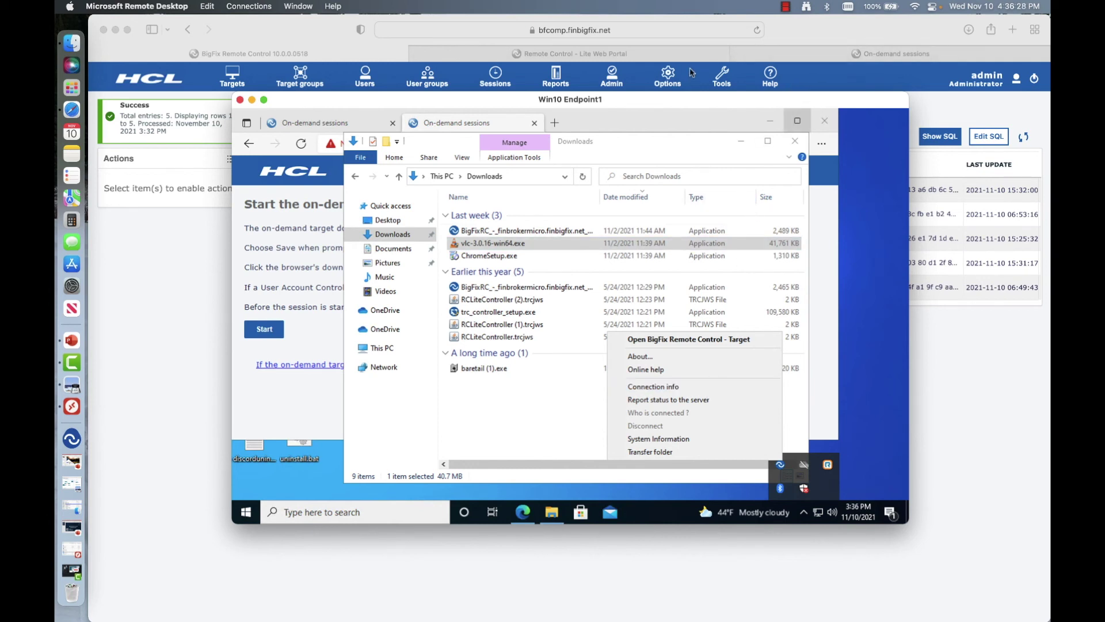
left_click(756, 56)
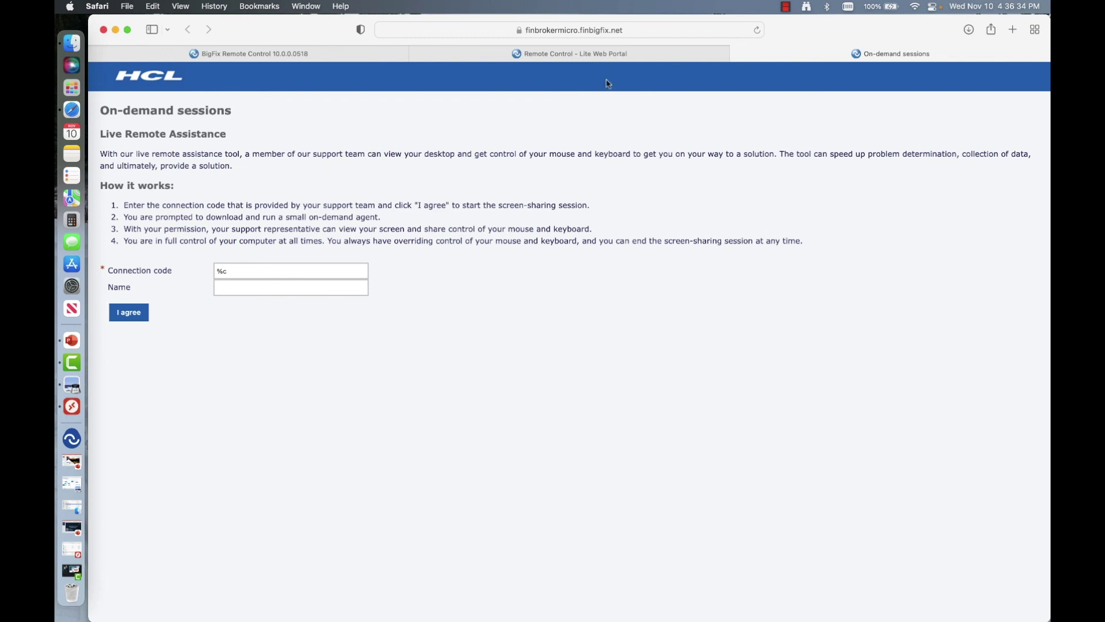
Step: Attempt to log in to the Lite Web Portal with the user ID and password
left_click(625, 58)
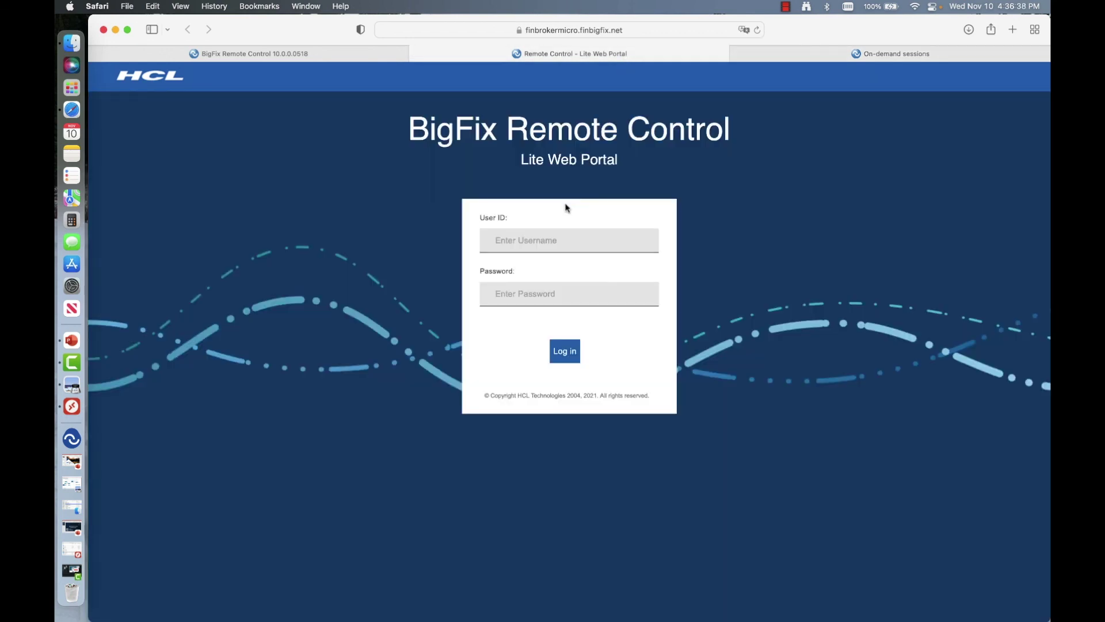
left_click(541, 238)
type("dfinjr")
key("Tab")
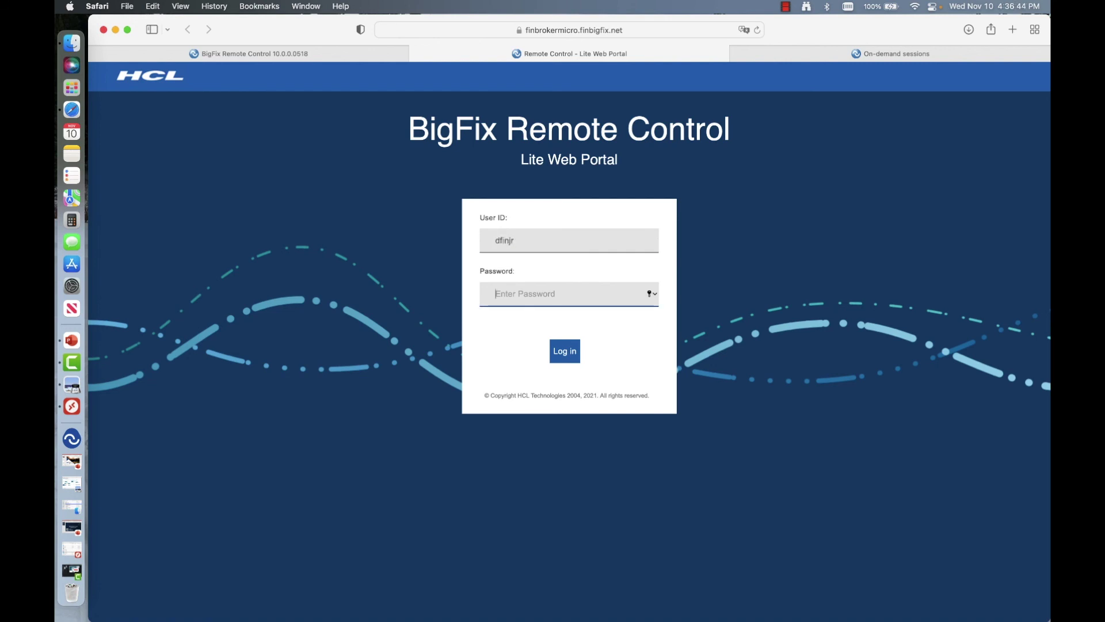
type("•••••••••••")
key("Return")
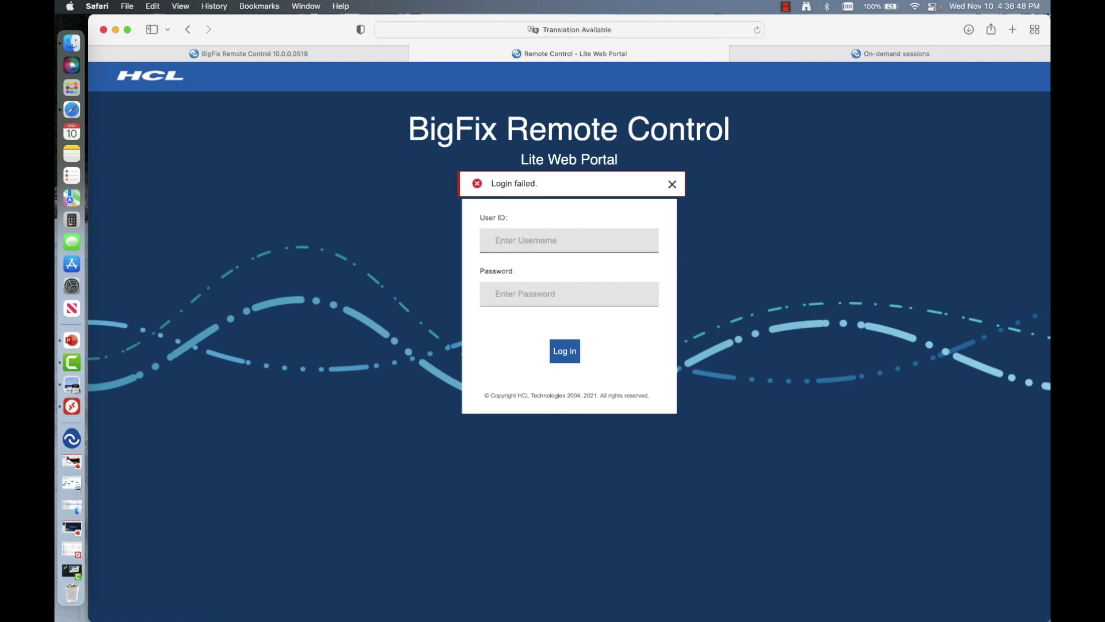
Step: Re-enter the user ID and corrected password after the failed login to reach the dashboard
left_click(538, 236)
type("dfinjr")
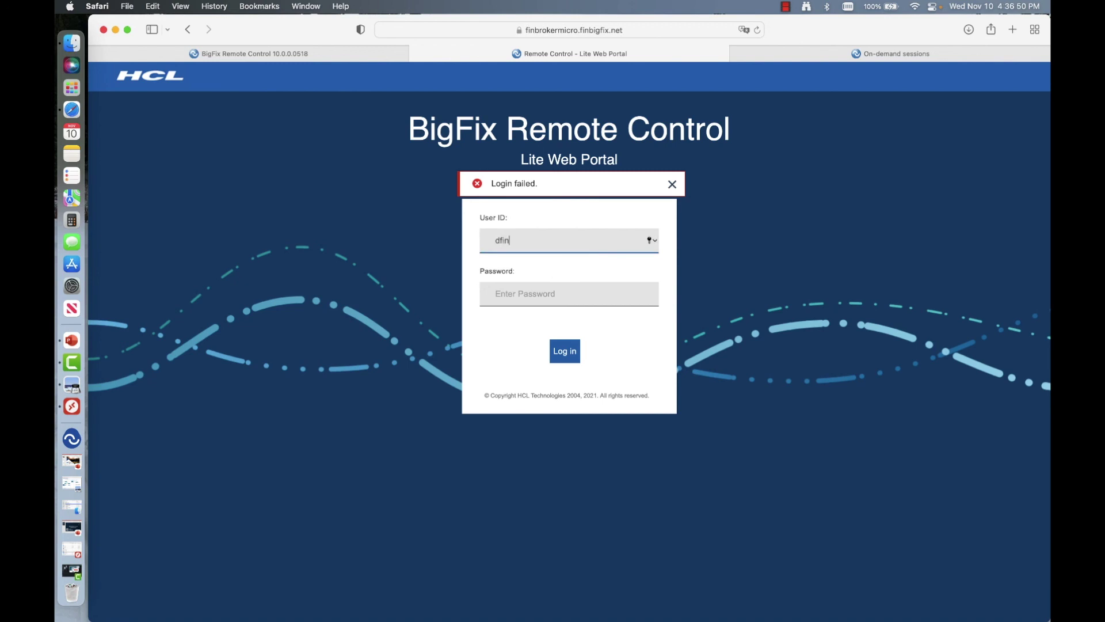
key("Tab")
type("••••••••••••")
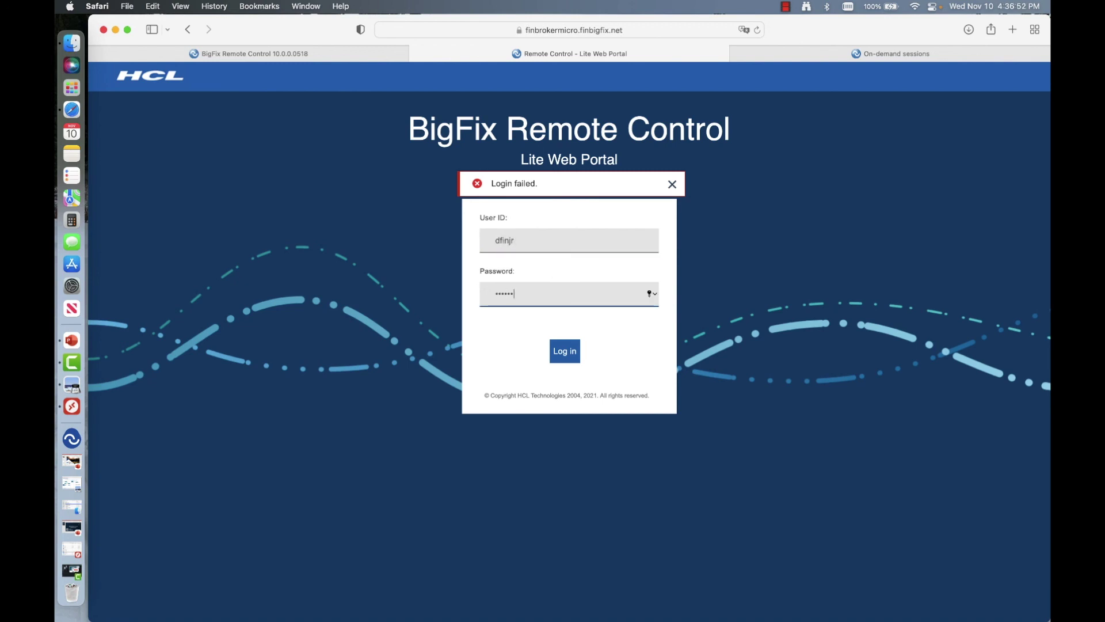
key("Return")
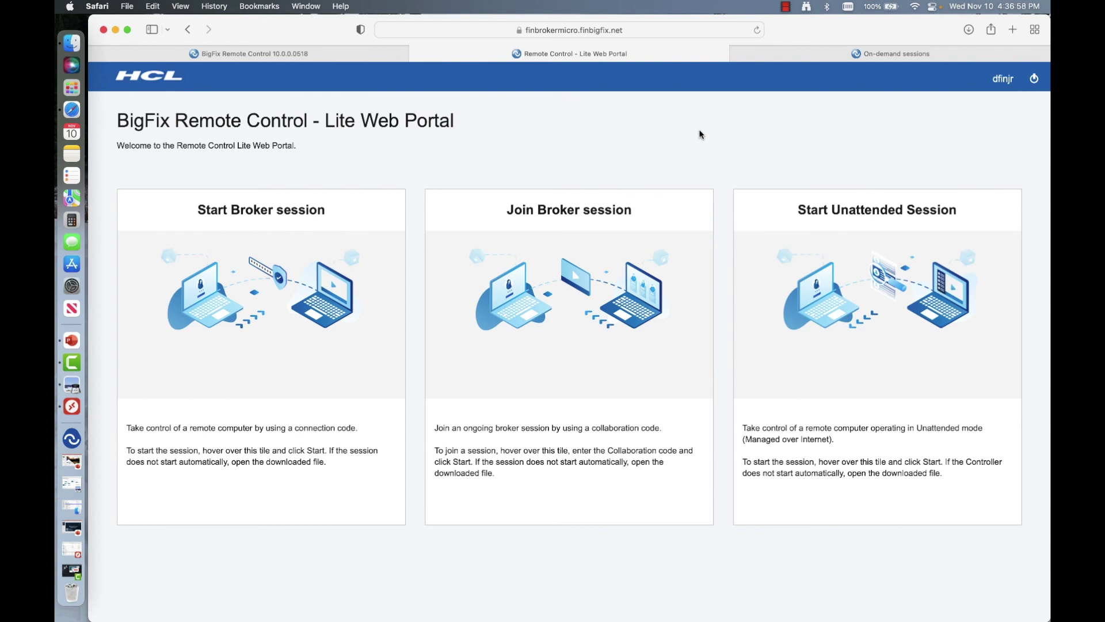
mouse_move(242, 211)
mouse_move(548, 270)
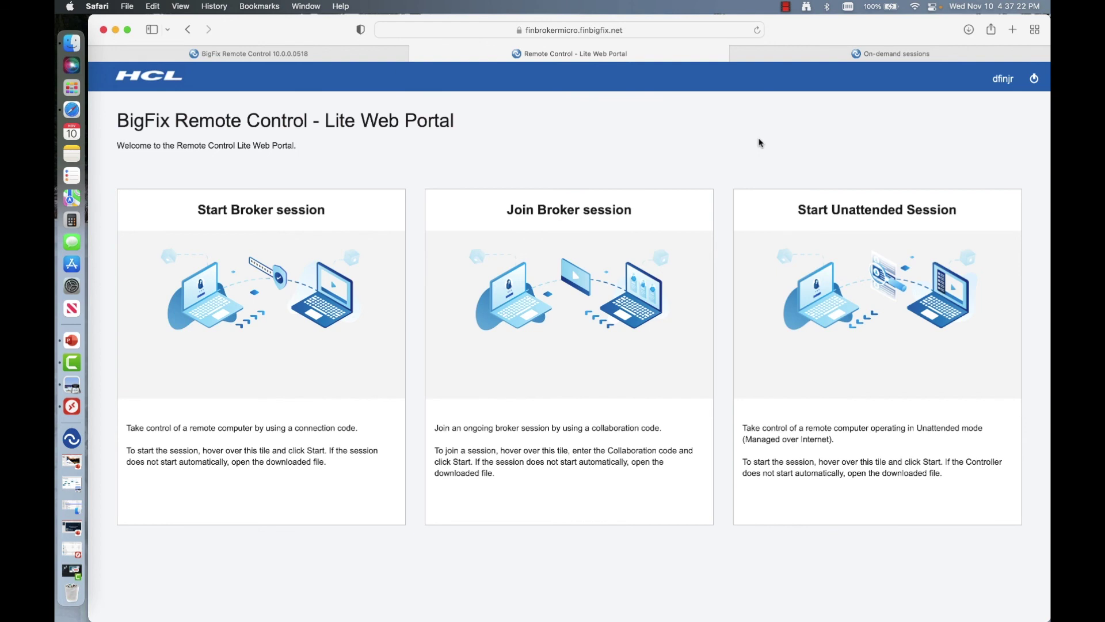